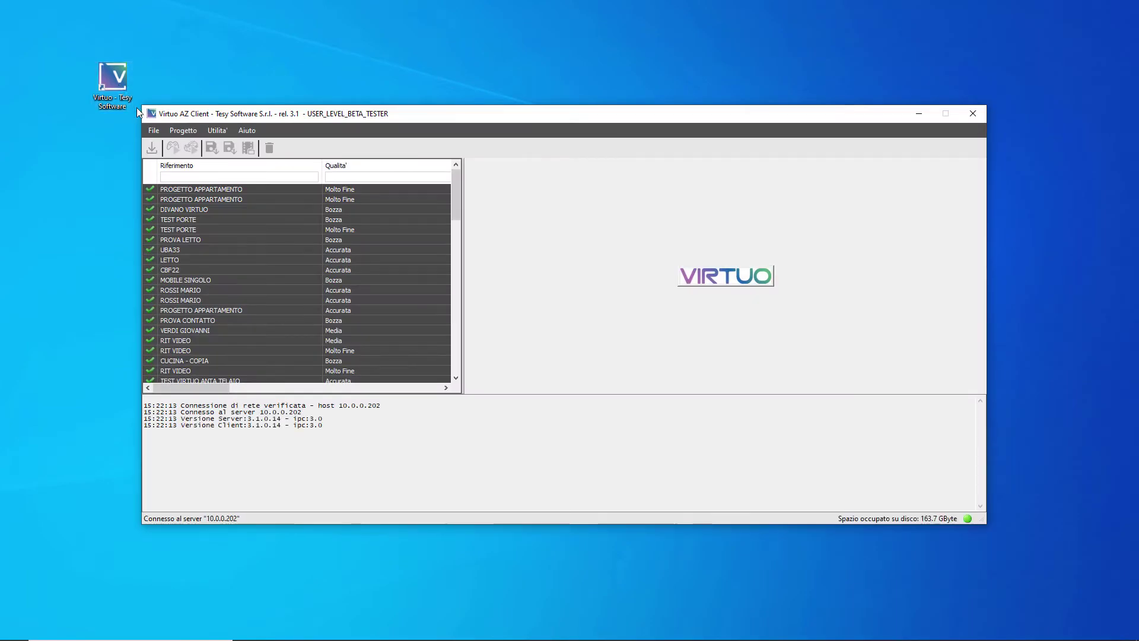
Enable the logo for video recording in the configuration and assign LogoGenerico.png as the logo image
click(155, 131)
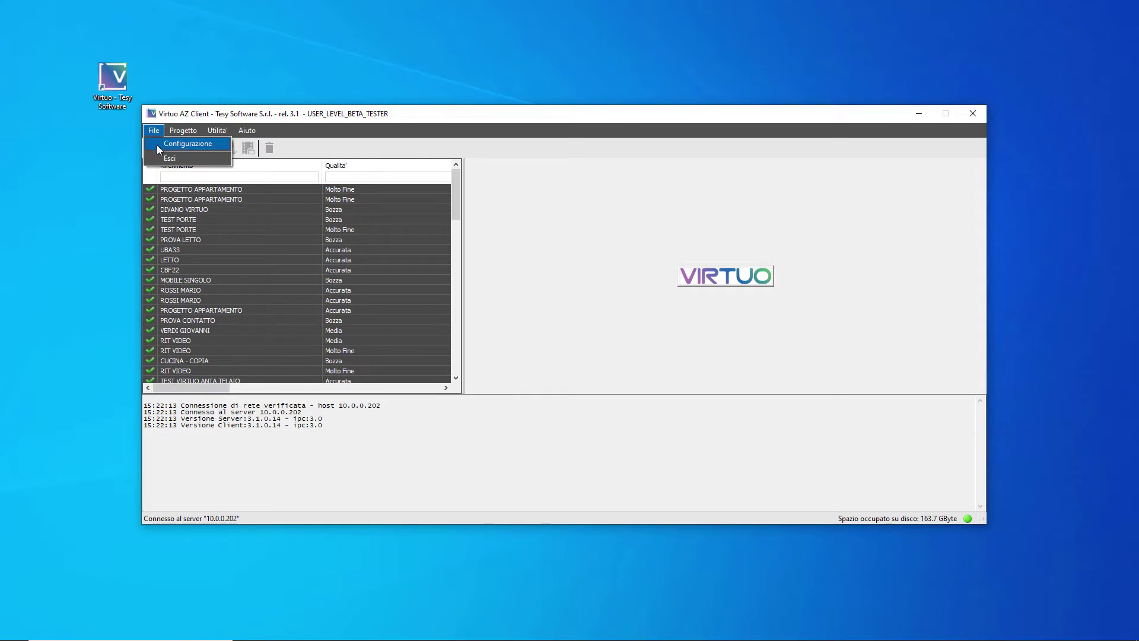
click(178, 143)
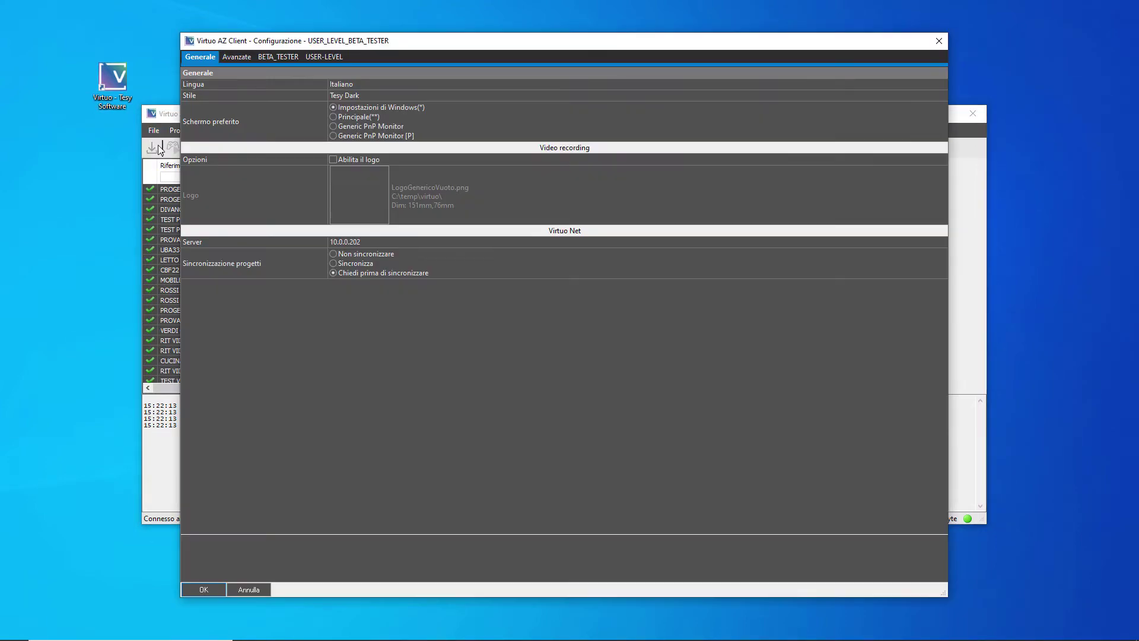
click(333, 160)
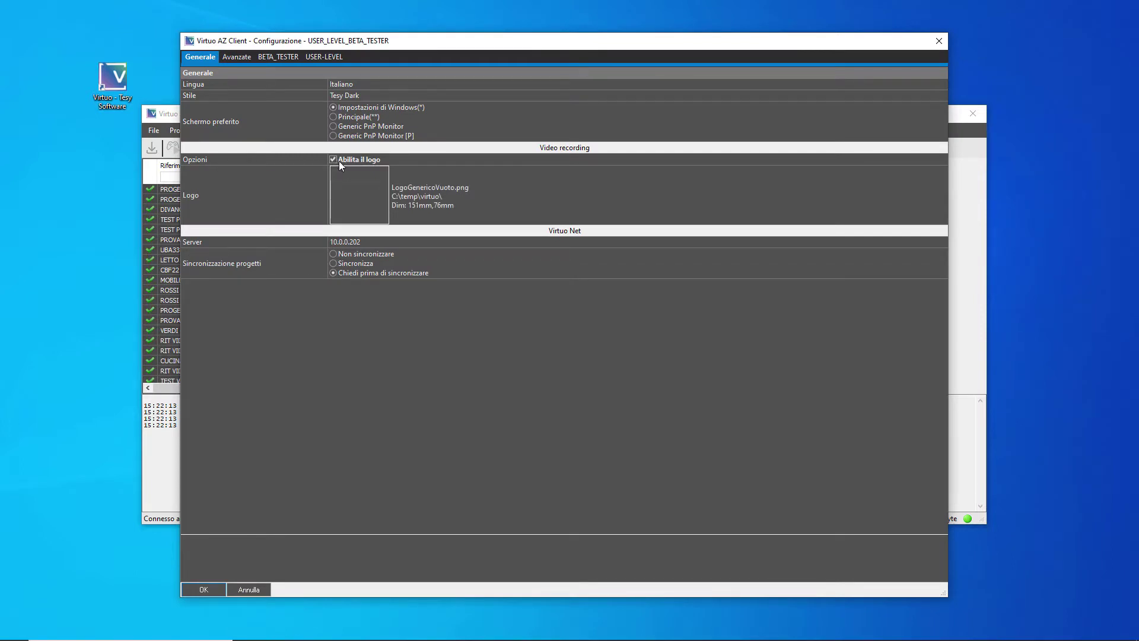
click(943, 198)
click(943, 198)
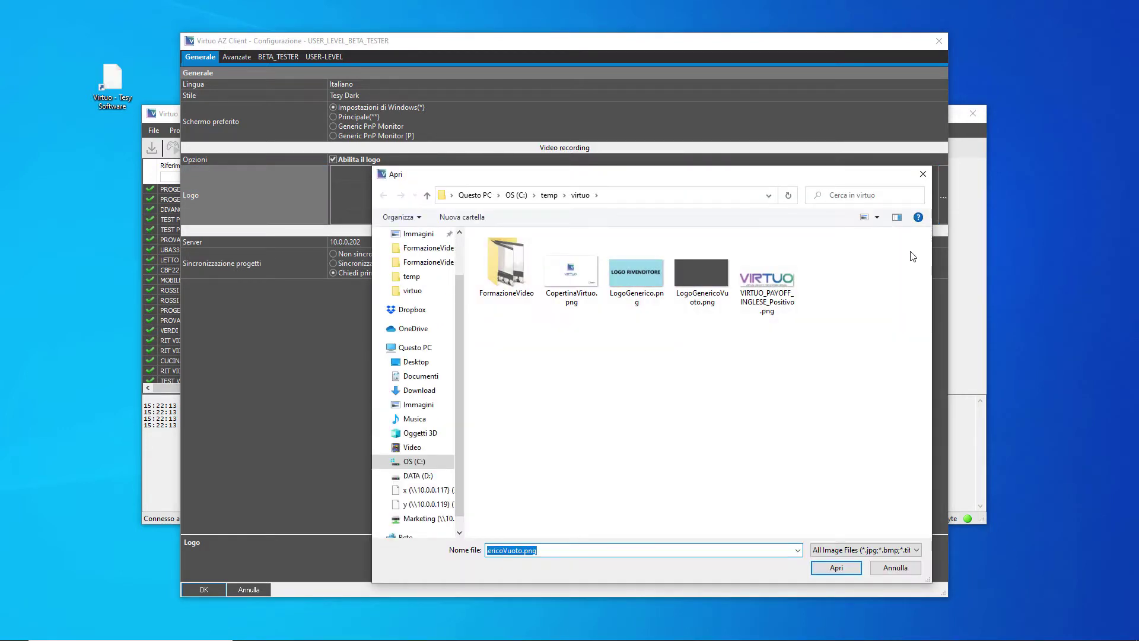
click(622, 290)
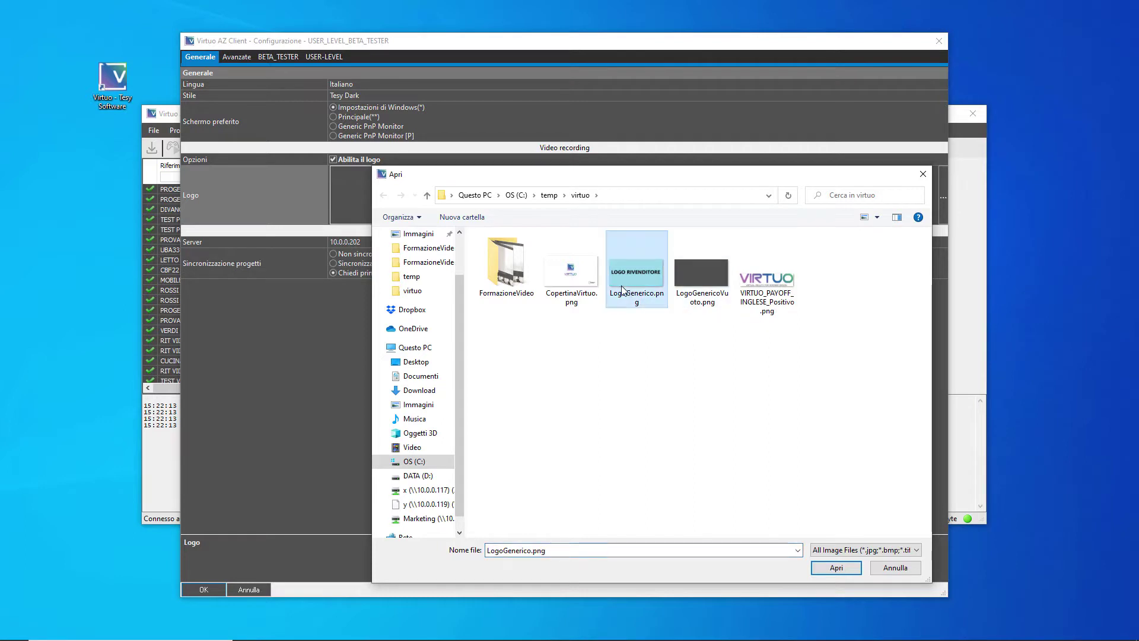
click(838, 567)
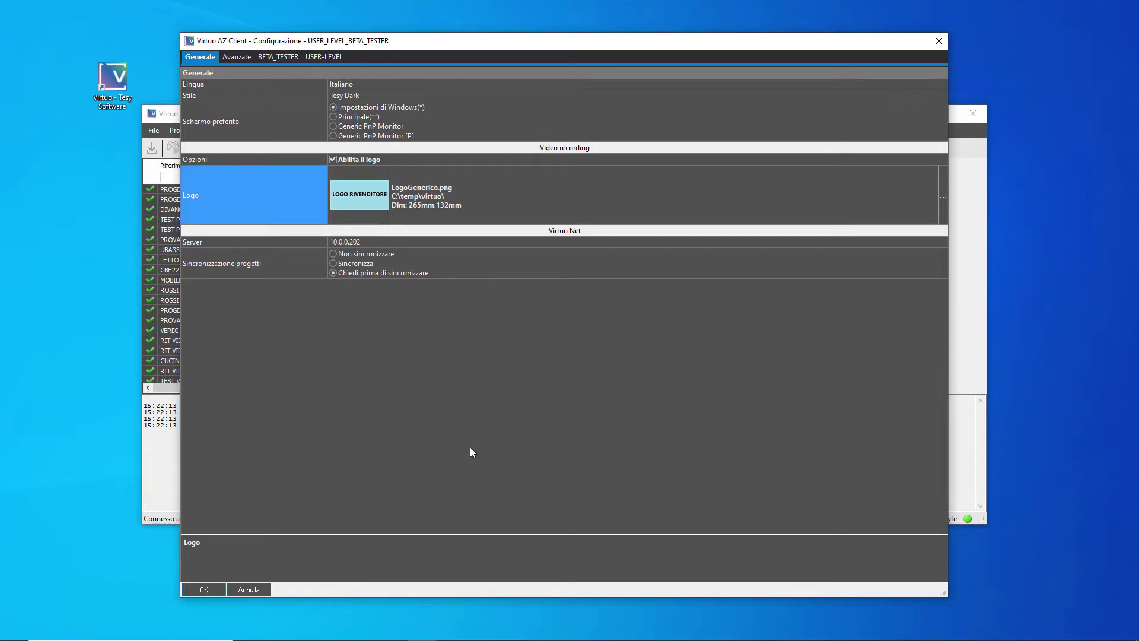
click(204, 589)
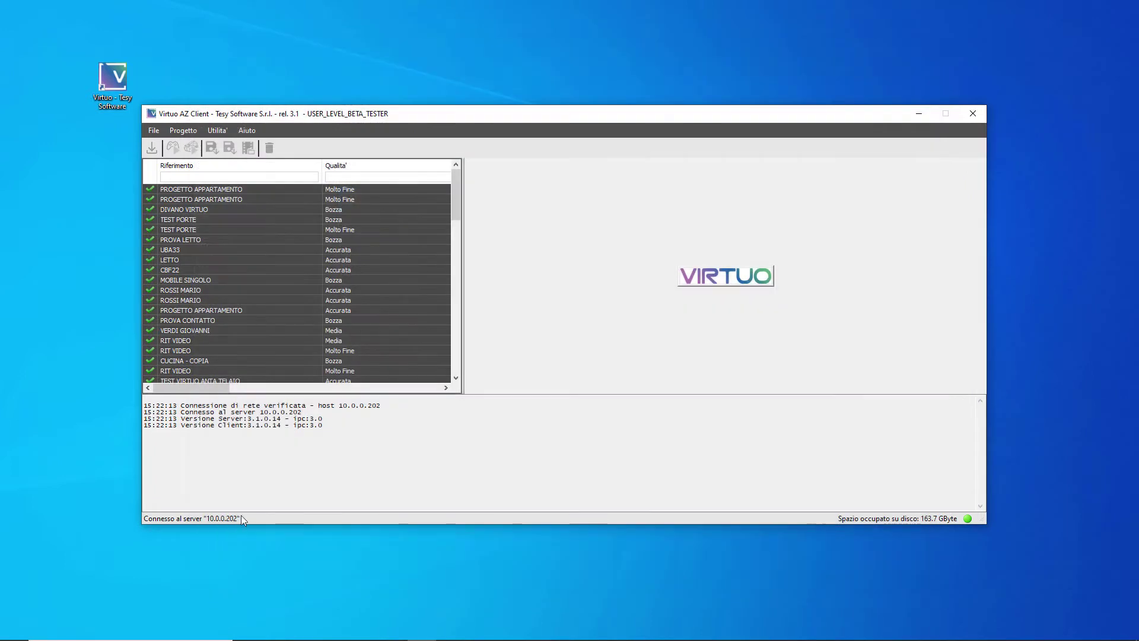
Launch the AMBIENTE project at the end of the project list and enter its video capture mode
drag(453, 198, 452, 380)
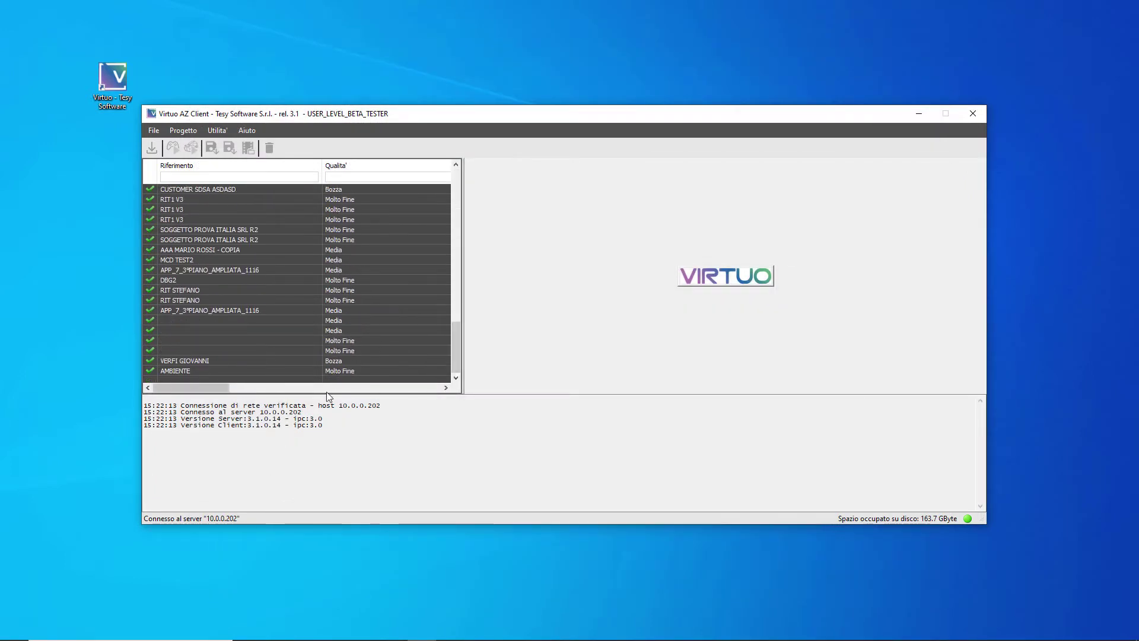
click(234, 370)
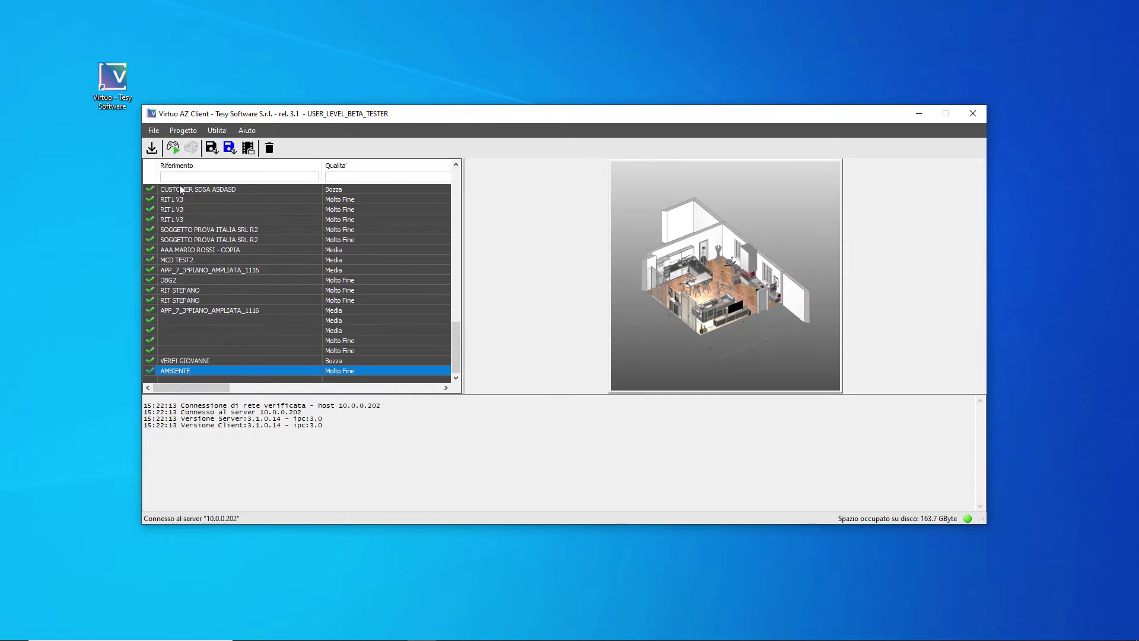
click(177, 150)
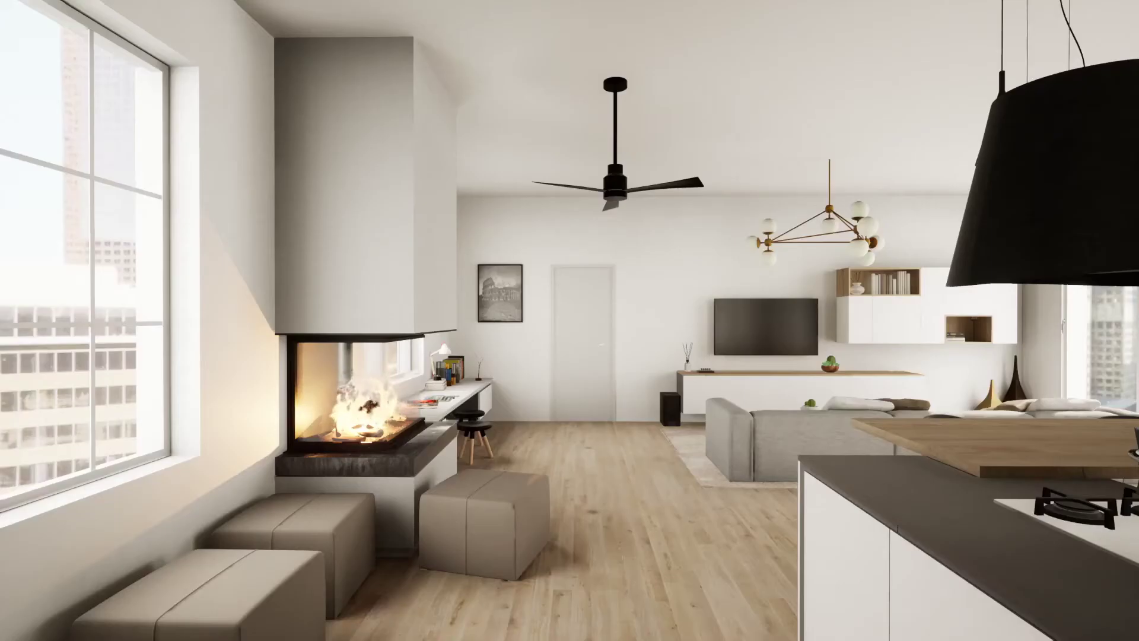
mouse_move(948, 9)
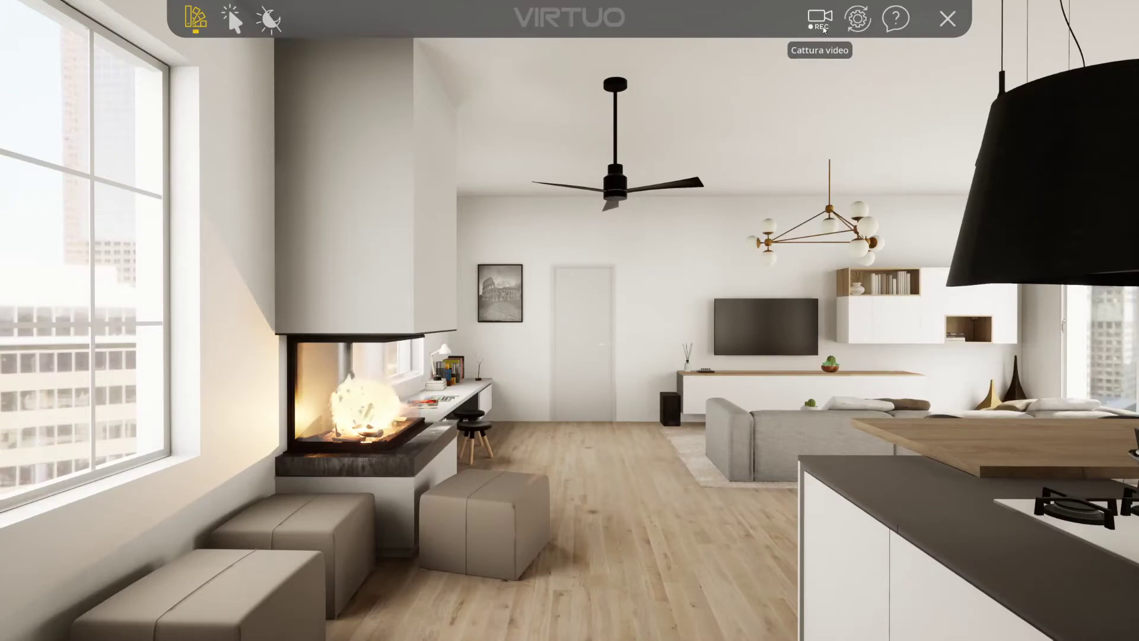
click(820, 21)
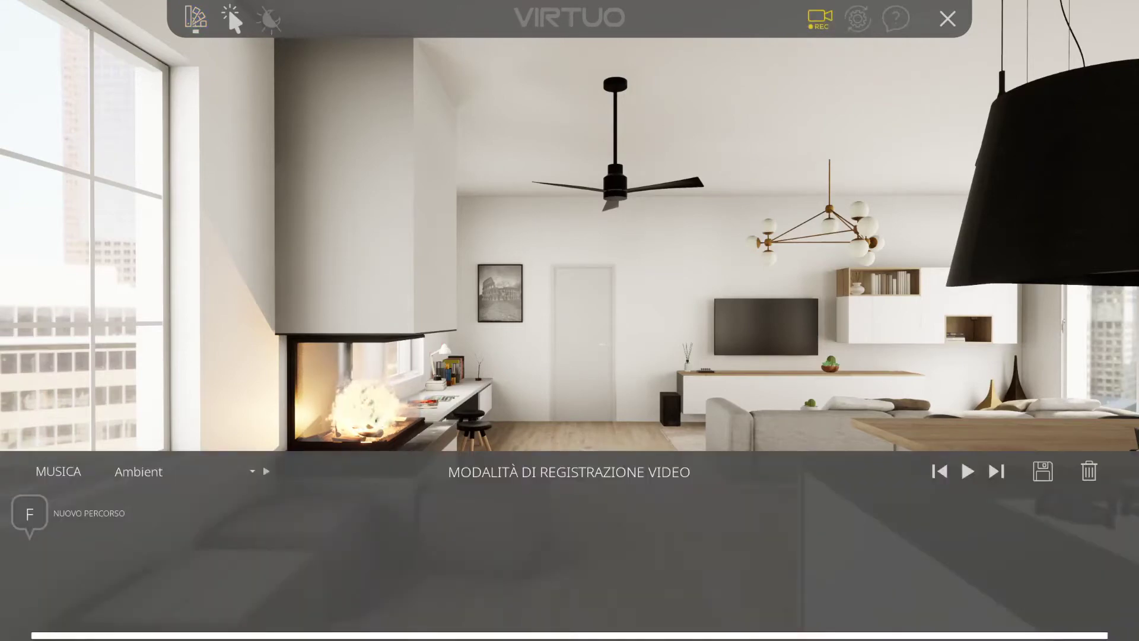
Record a two-position camera path from the fireplace and living room overview towards the far door and wall pictures
key(n)
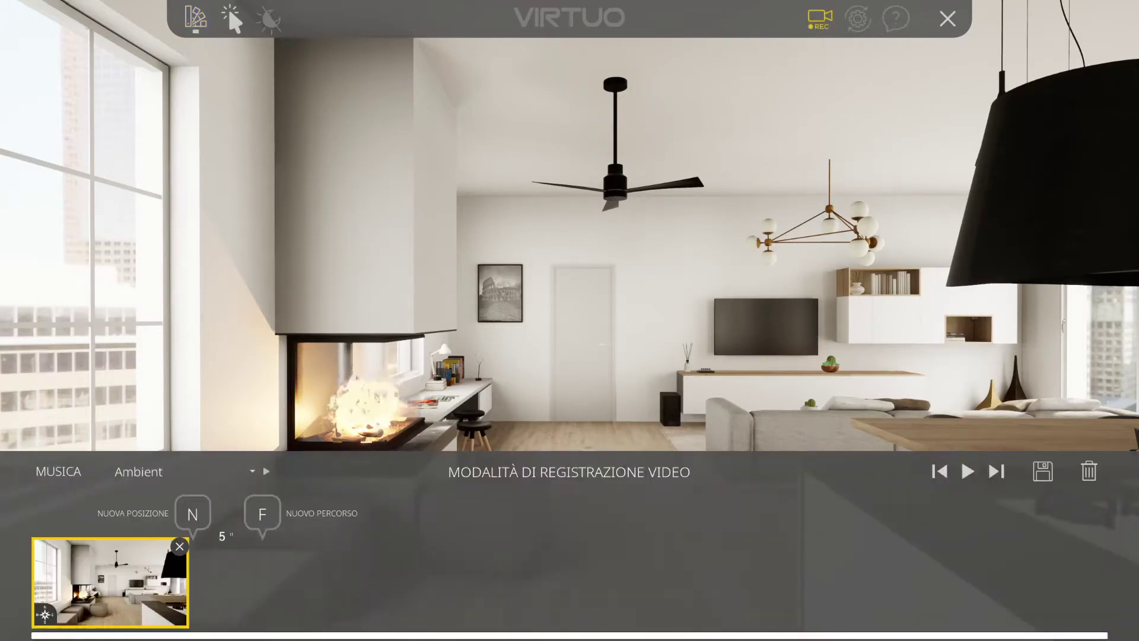
key(Up)
key(Right)
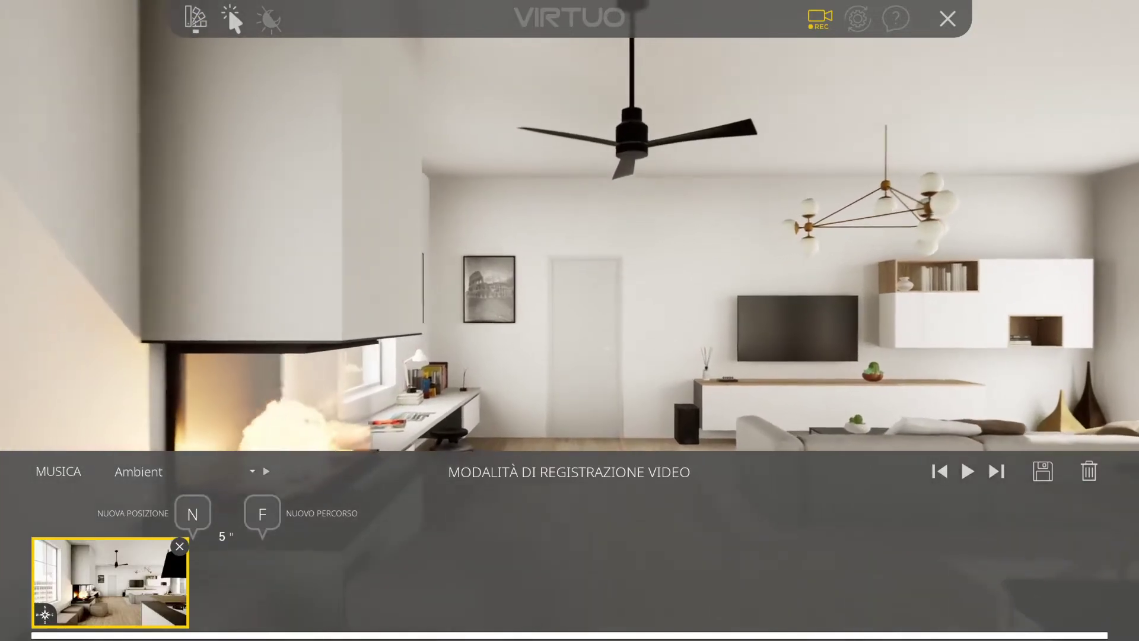
key(Up)
key(Left)
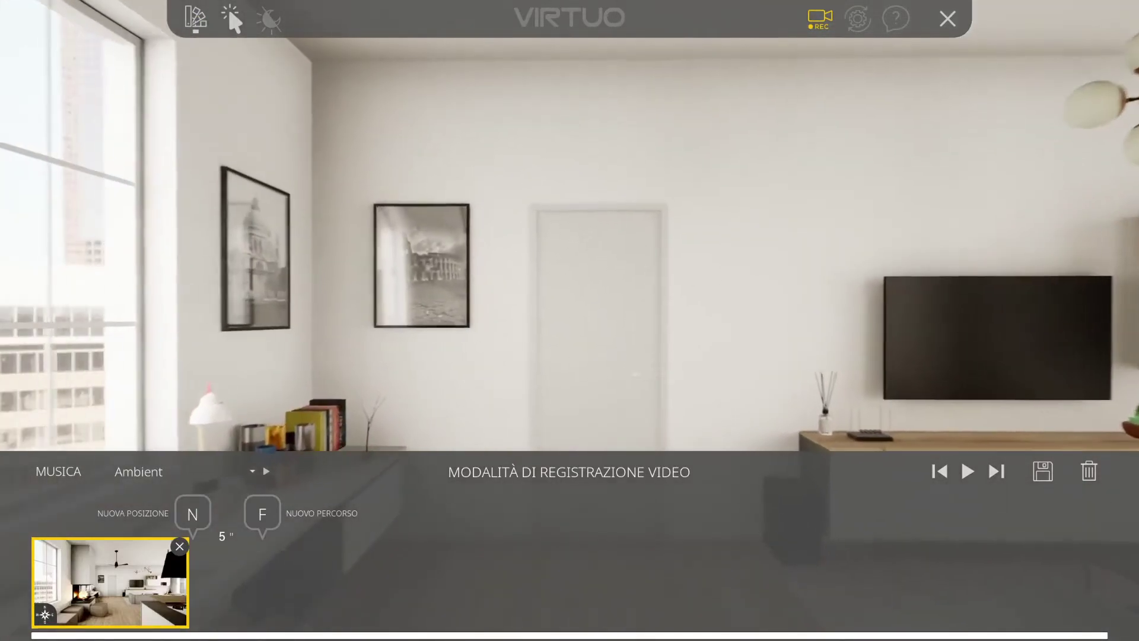
key(n)
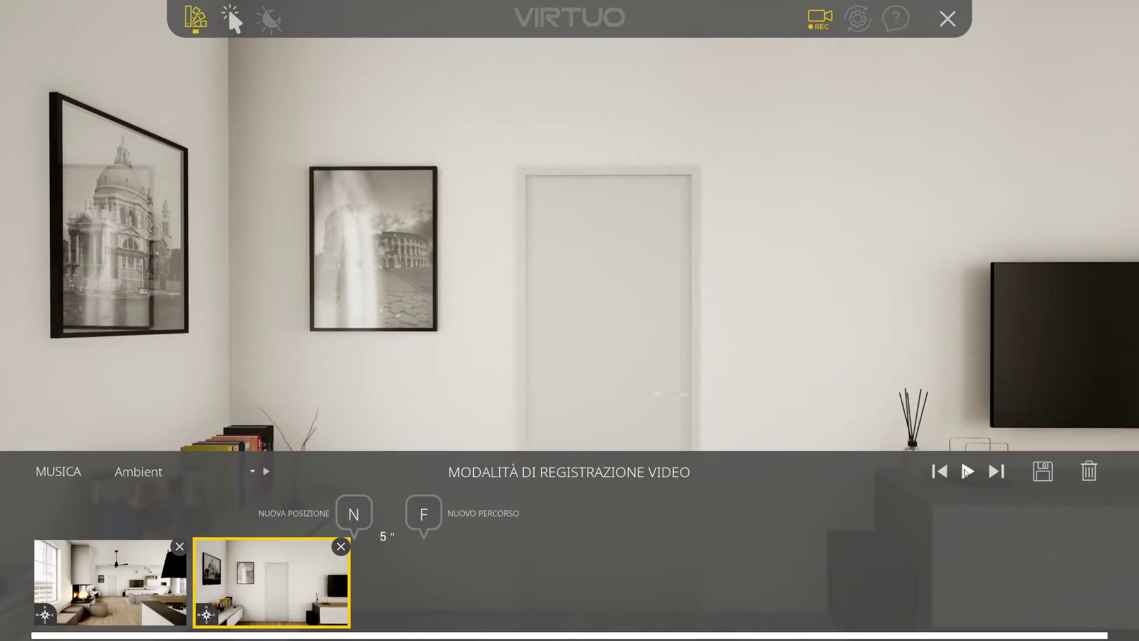
Set the first path's duration to 10 seconds and preview the camera movement
click(966, 471)
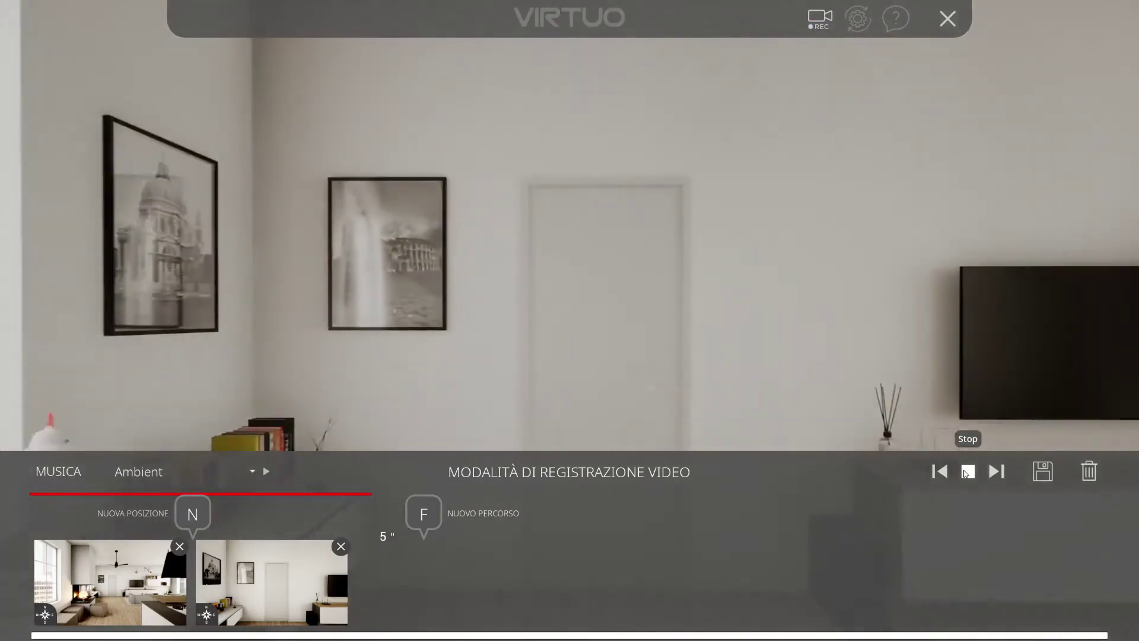
click(967, 470)
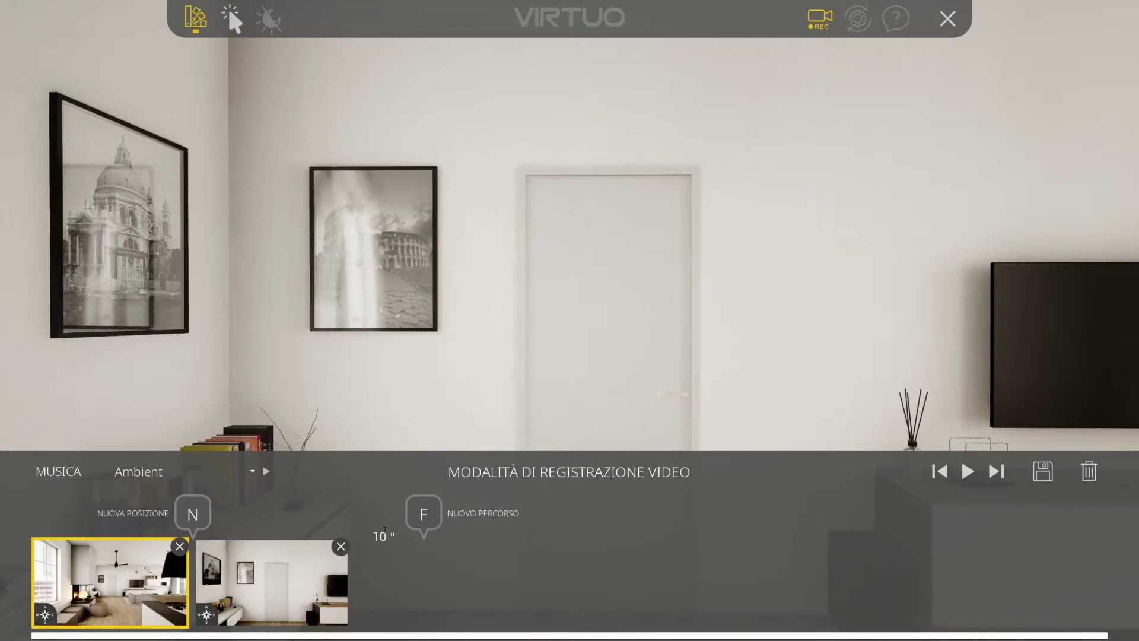
click(968, 471)
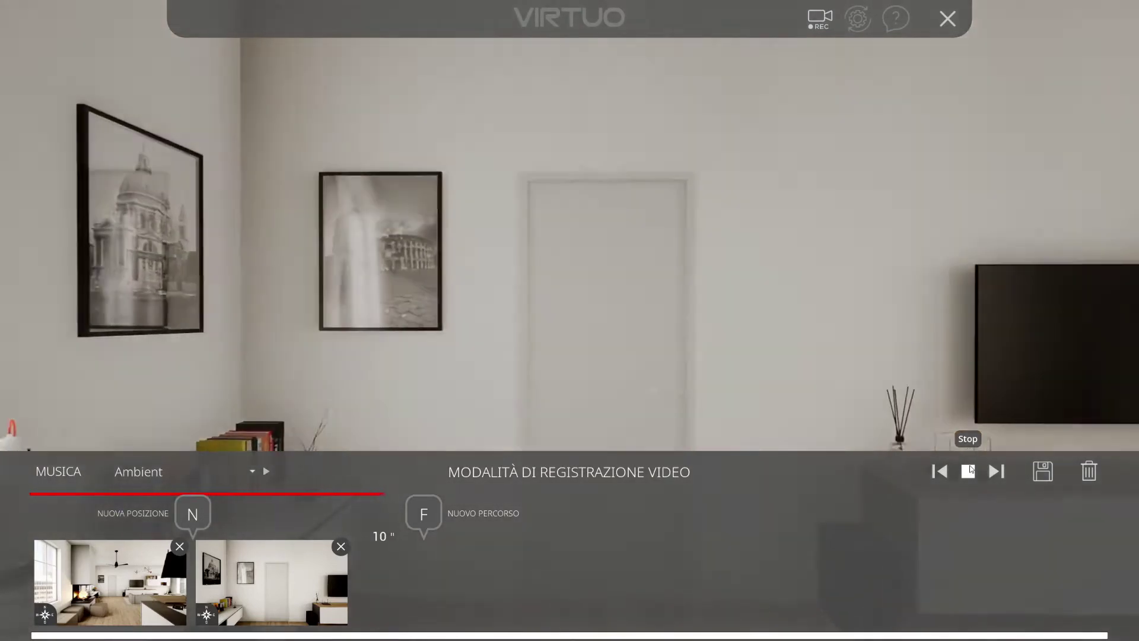
click(968, 470)
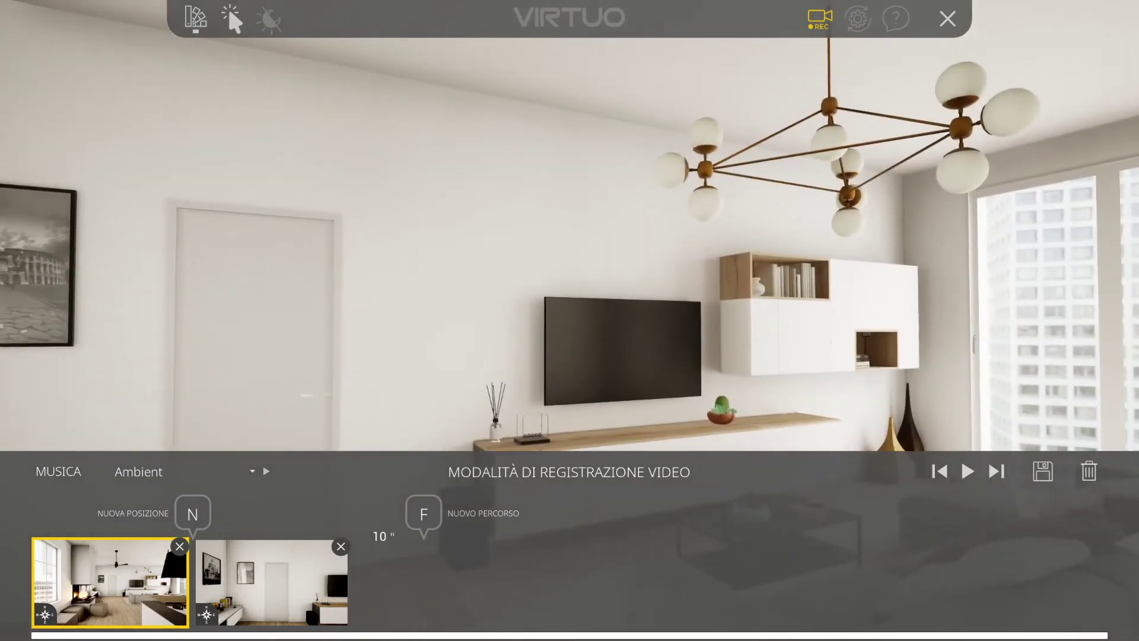
Record a second path from the TV wall to the kitchen and set its duration to 12 seconds
key(n)
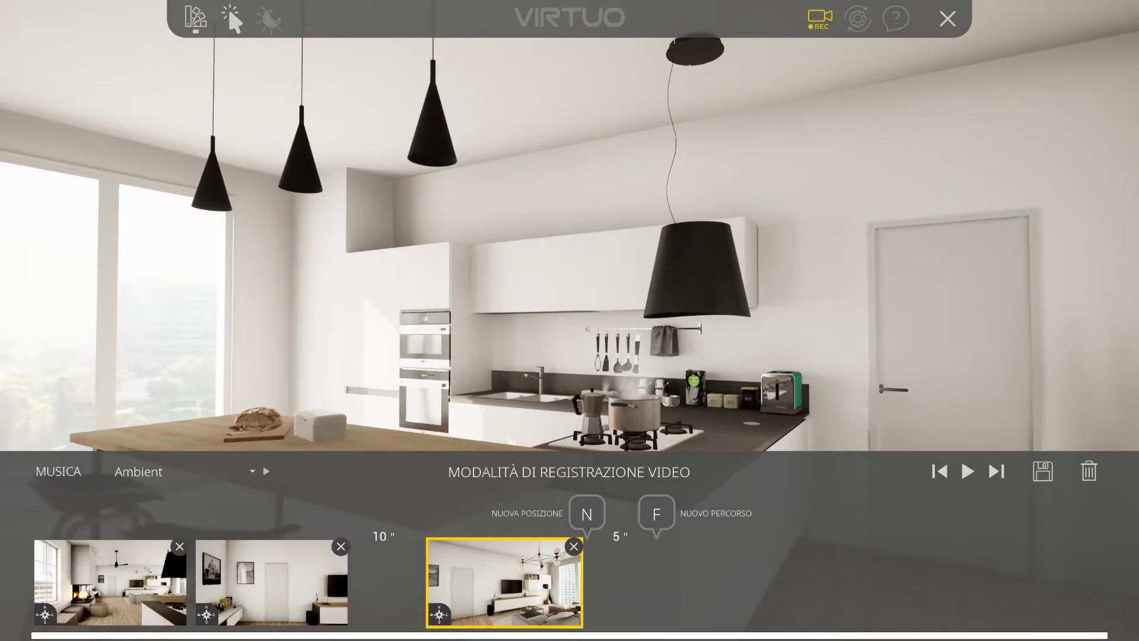
key(n)
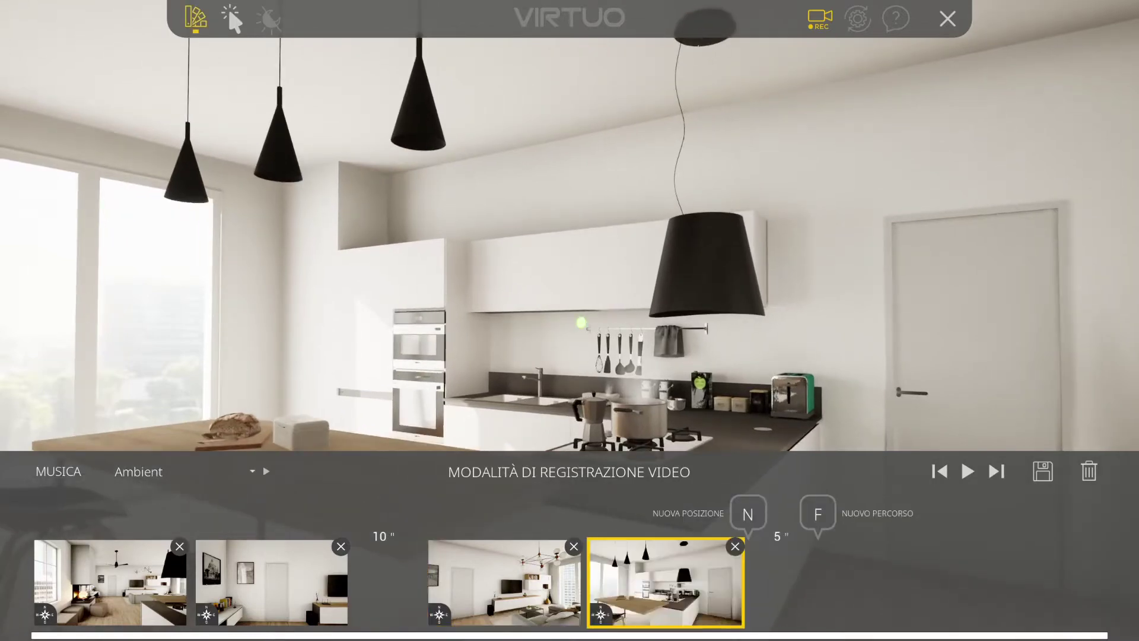
click(506, 564)
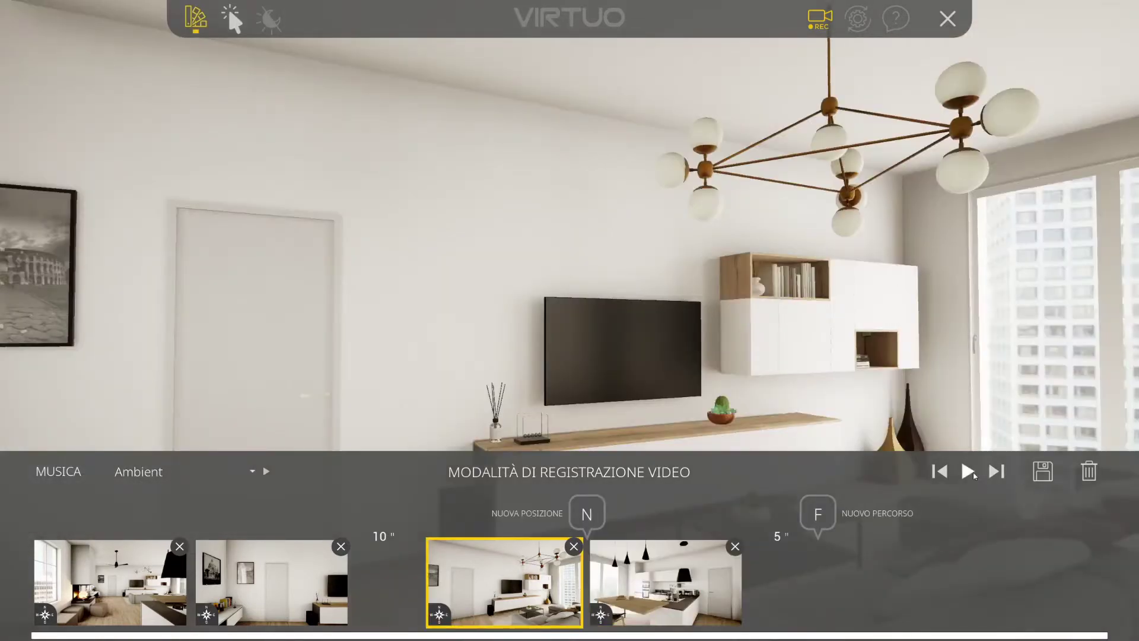
click(973, 475)
click(968, 472)
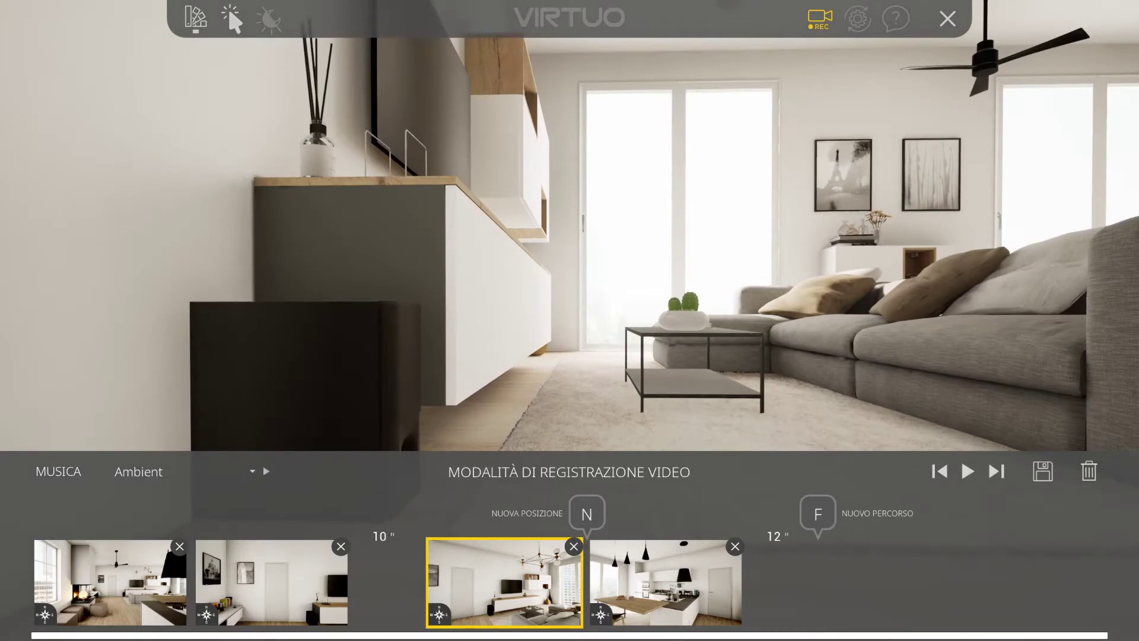
Record a third path of five positions along the low TV cabinet to the gold vase, and preview it from its first position
key(n)
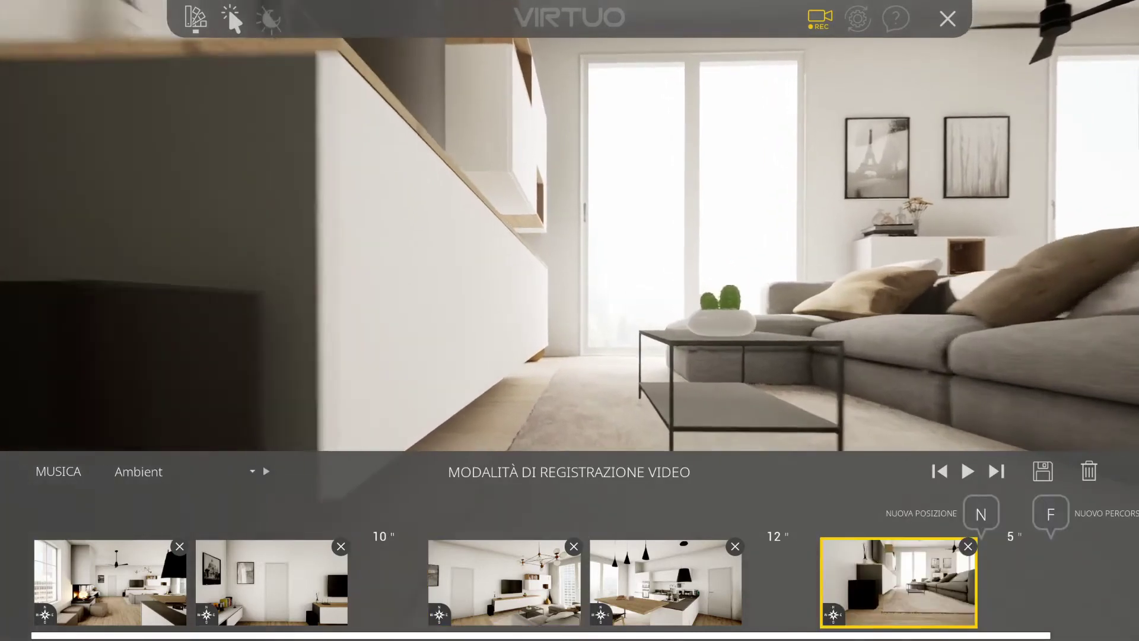
key(n)
key(n)
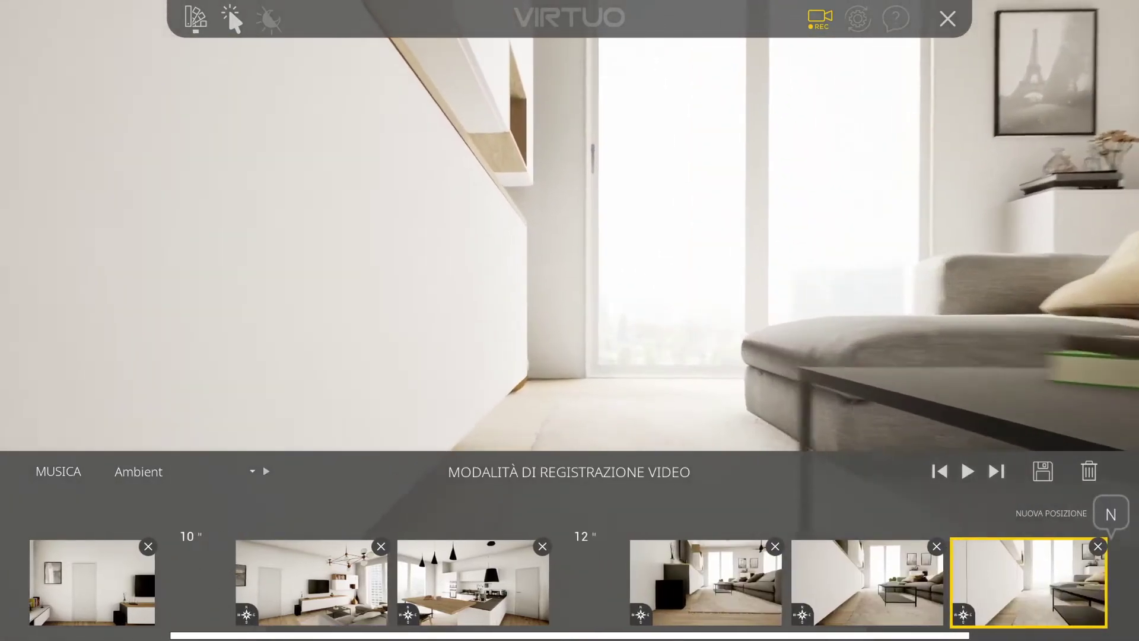
key(n)
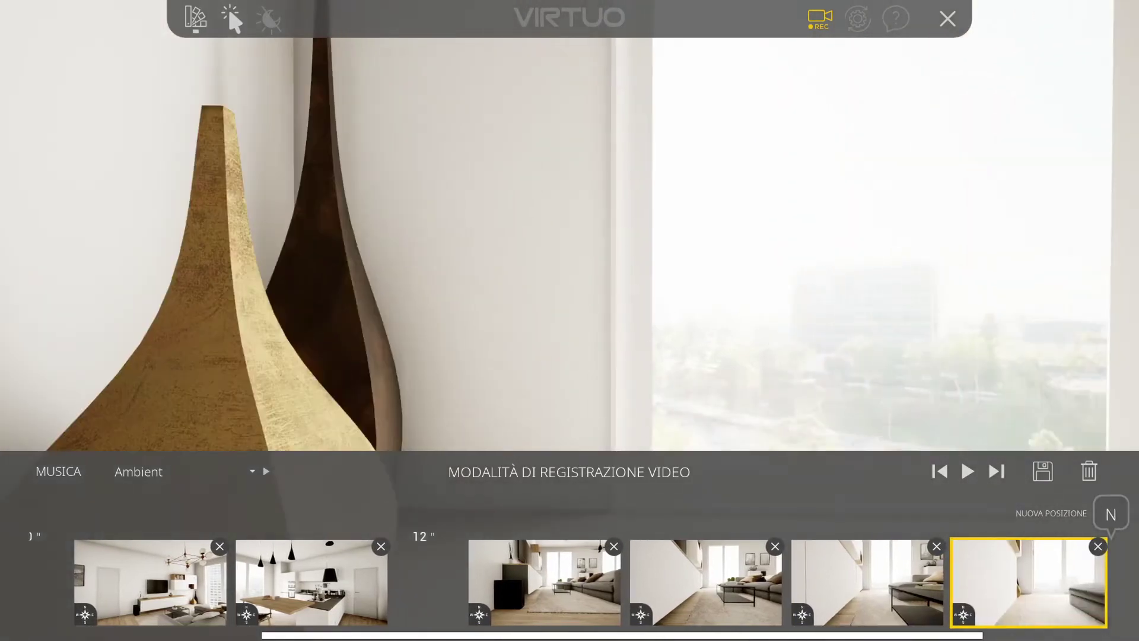
key(n)
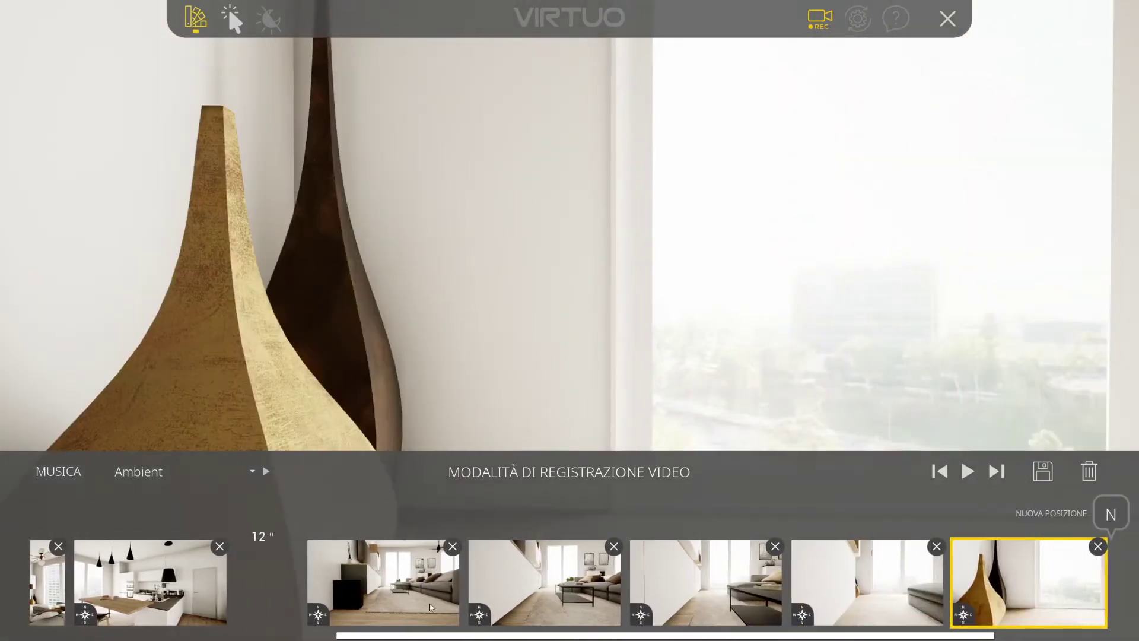
click(432, 607)
click(973, 473)
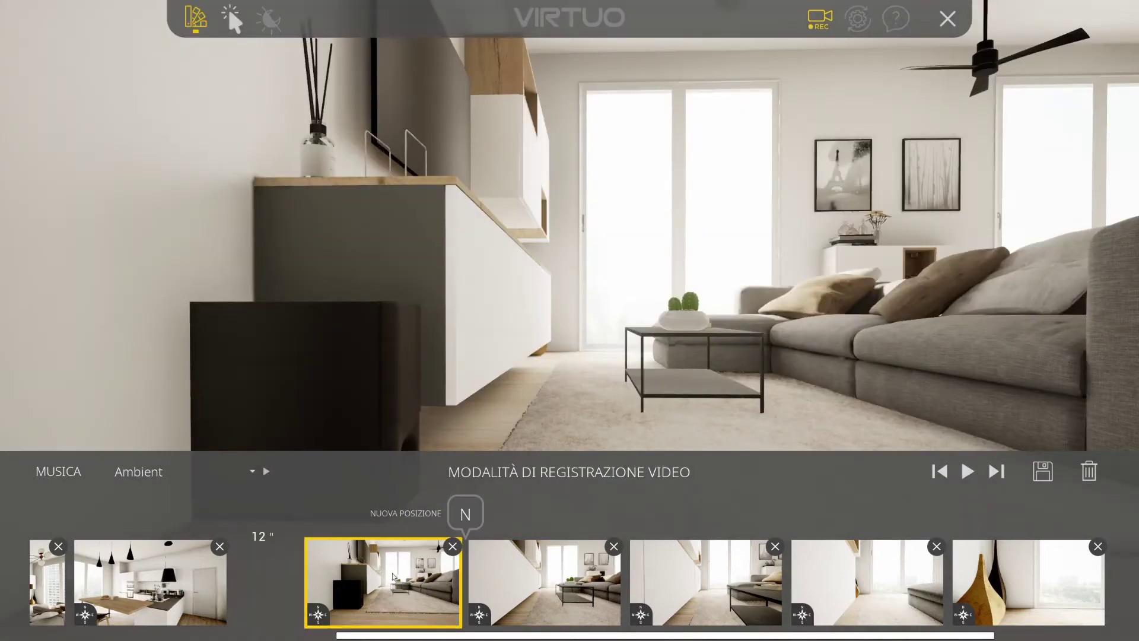
At the third path's second position, insert a finish change of the TV cabinet front to Grafite Lucido
click(512, 554)
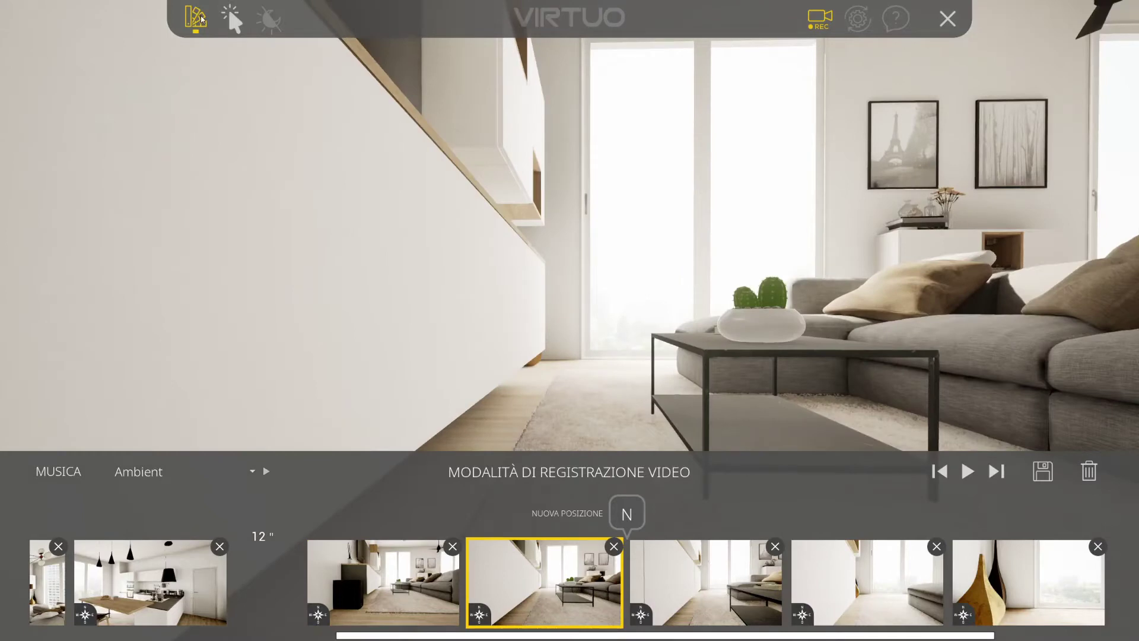
click(201, 19)
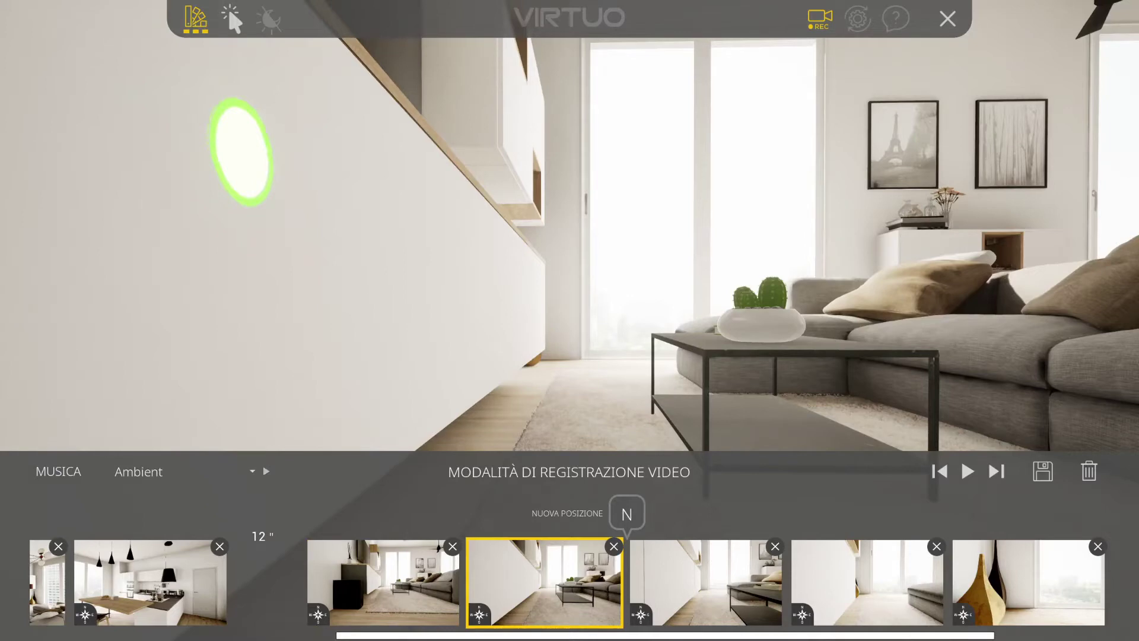
click(242, 163)
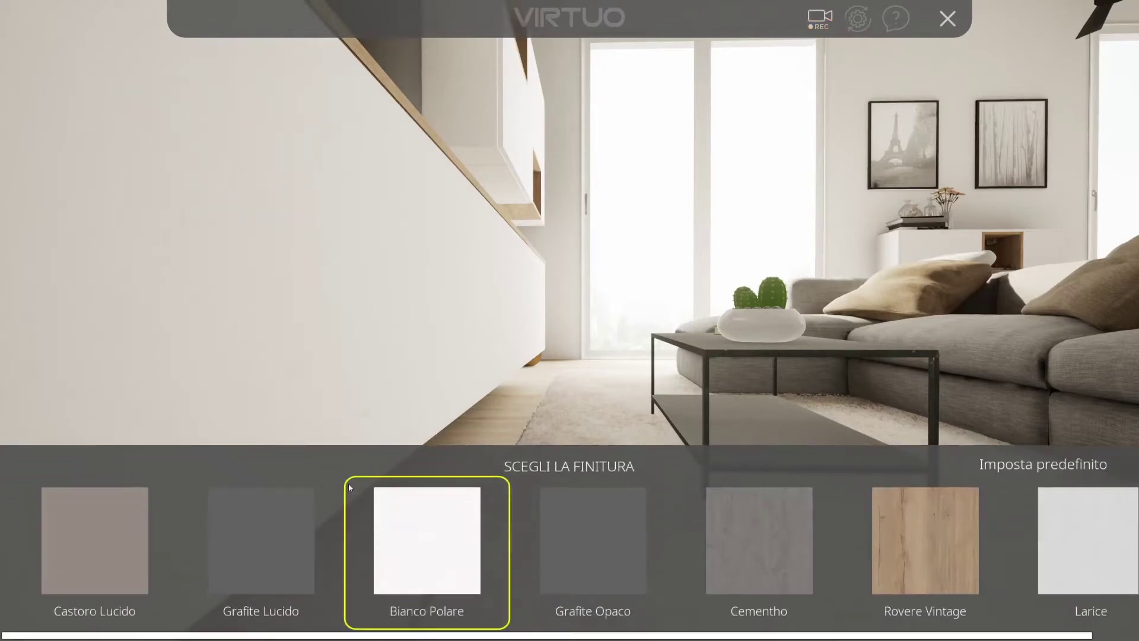
click(273, 541)
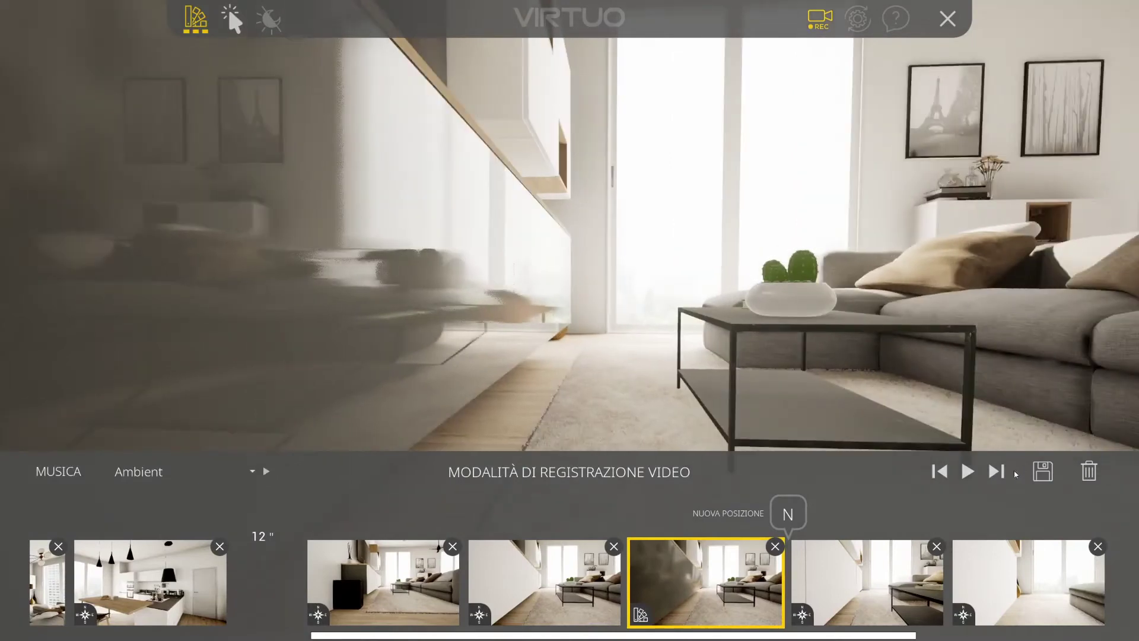
At the third path's third position, insert a finish change of the TV cabinet front to Cementho, and go to the fourth position
click(854, 587)
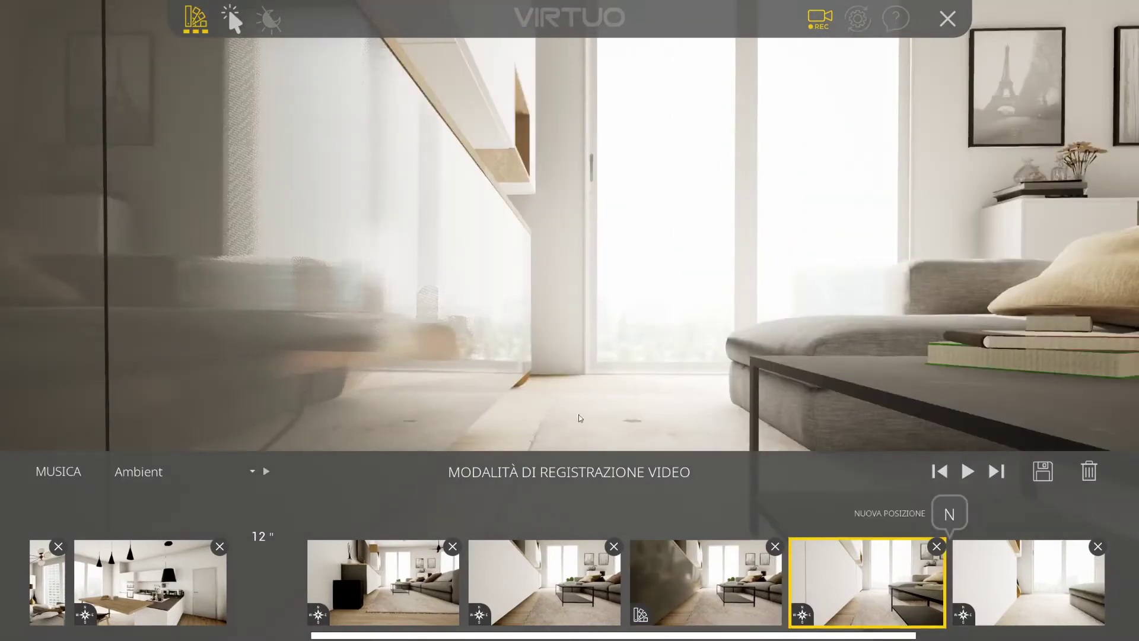
click(419, 329)
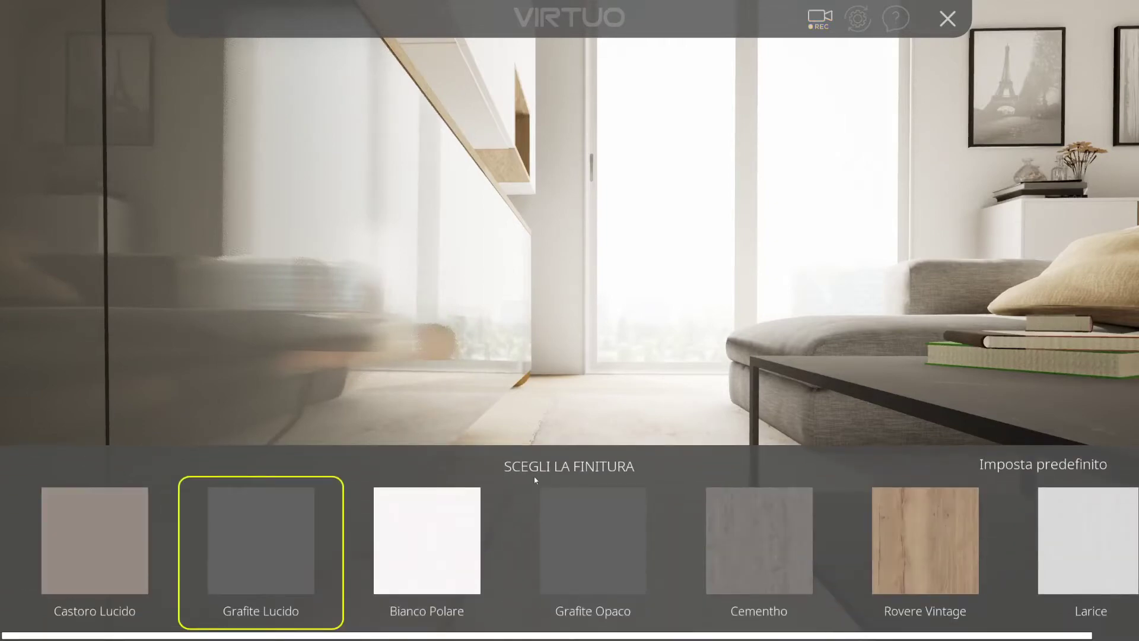
click(741, 525)
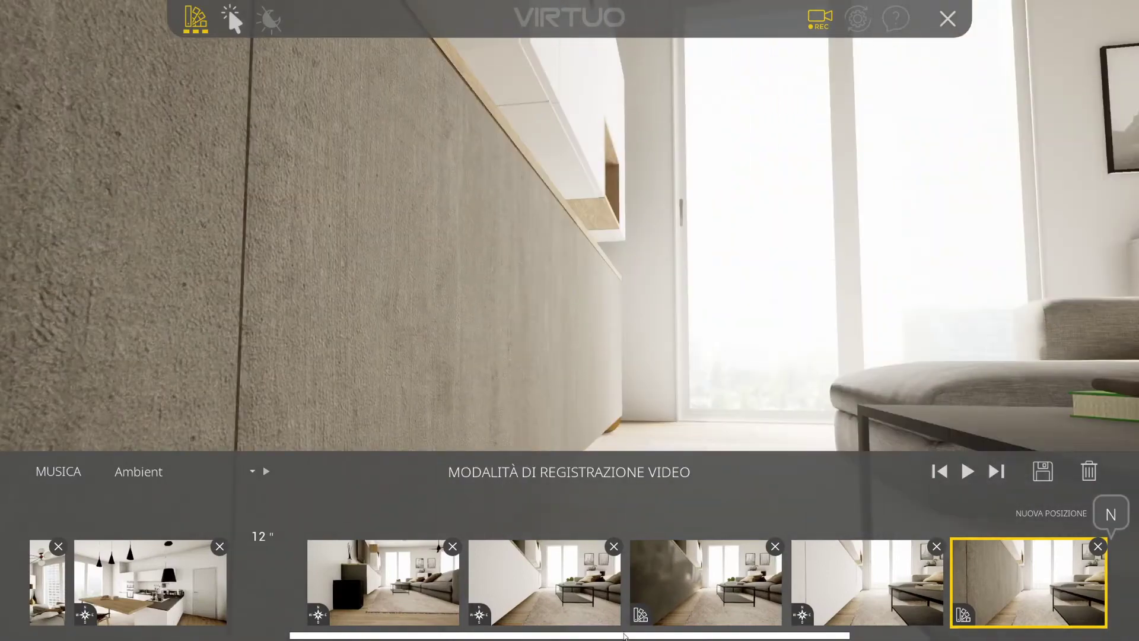
drag(626, 637, 825, 633)
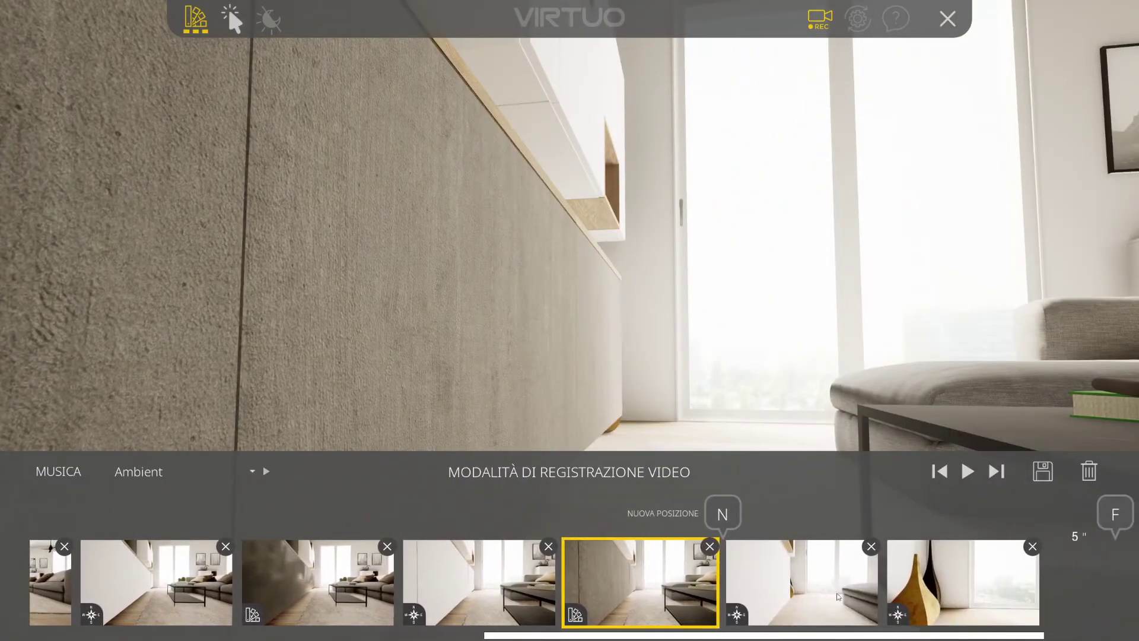
click(838, 591)
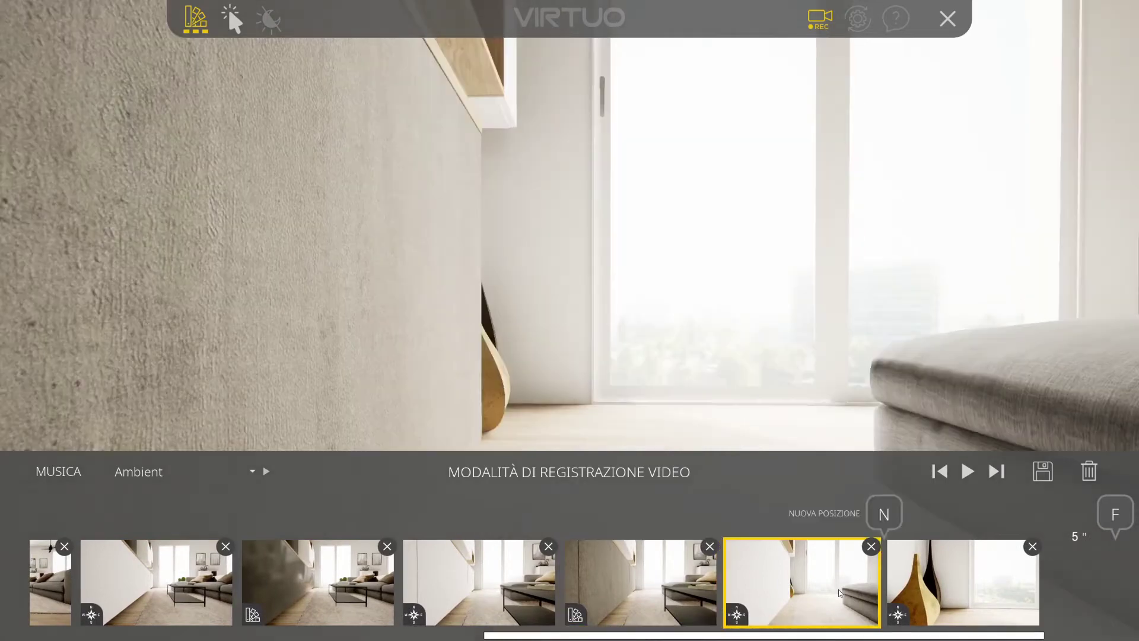
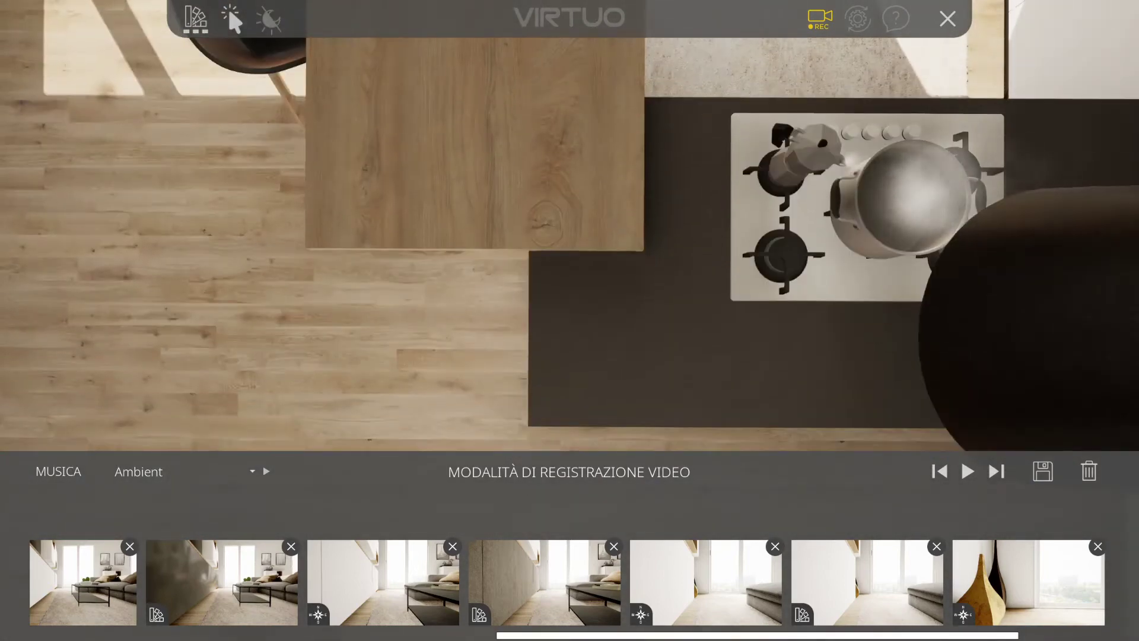
Record a fourth path of five top-down positions from the hob along the wooden table to the floor by the windows
key(n)
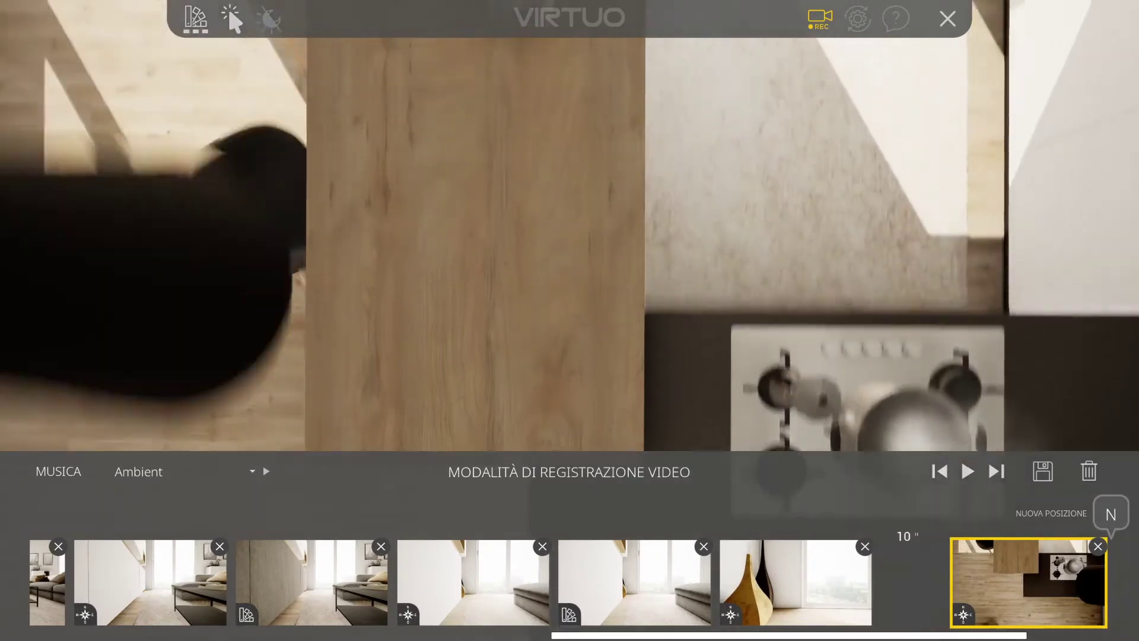
key(n)
key(n)
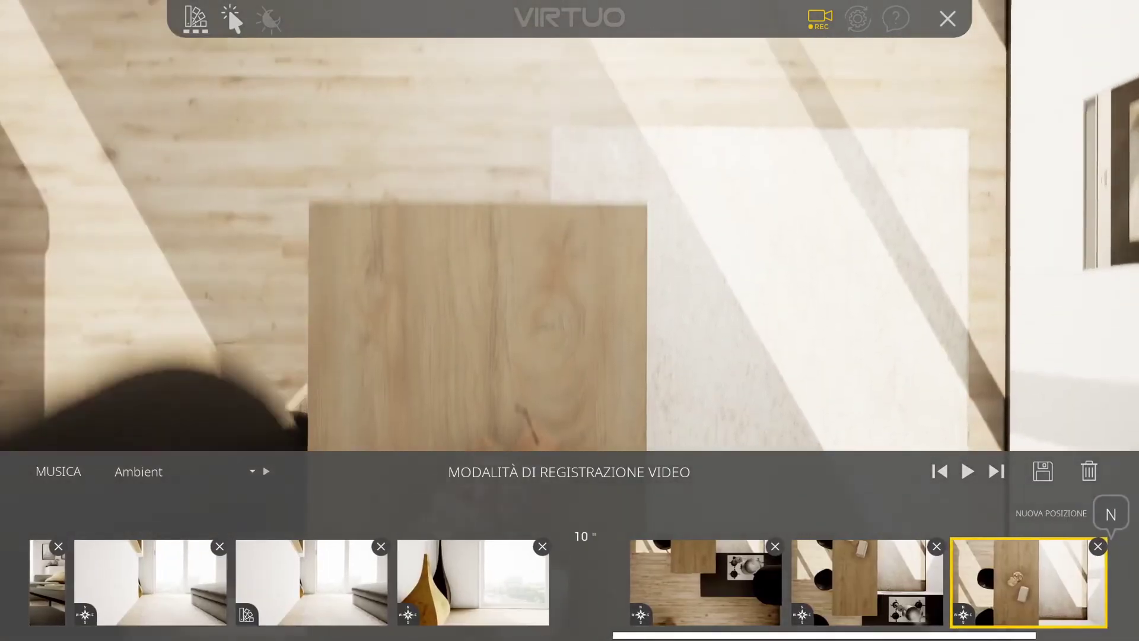
key(n)
key(n)
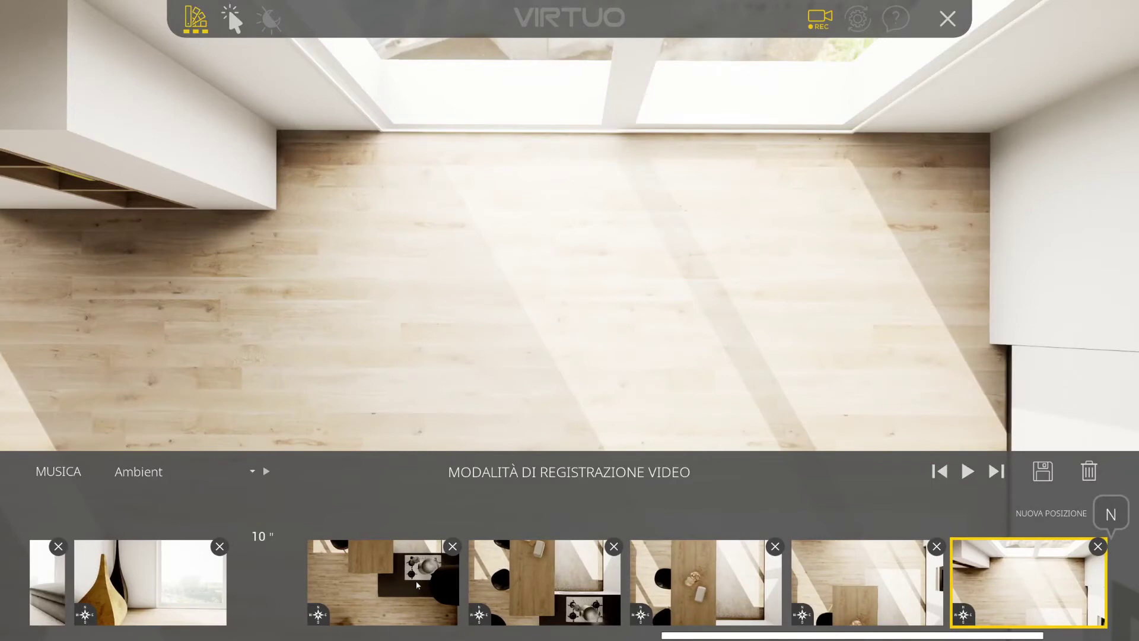
Preview the fourth path from its first position and set its duration to 8 seconds
click(417, 582)
click(965, 471)
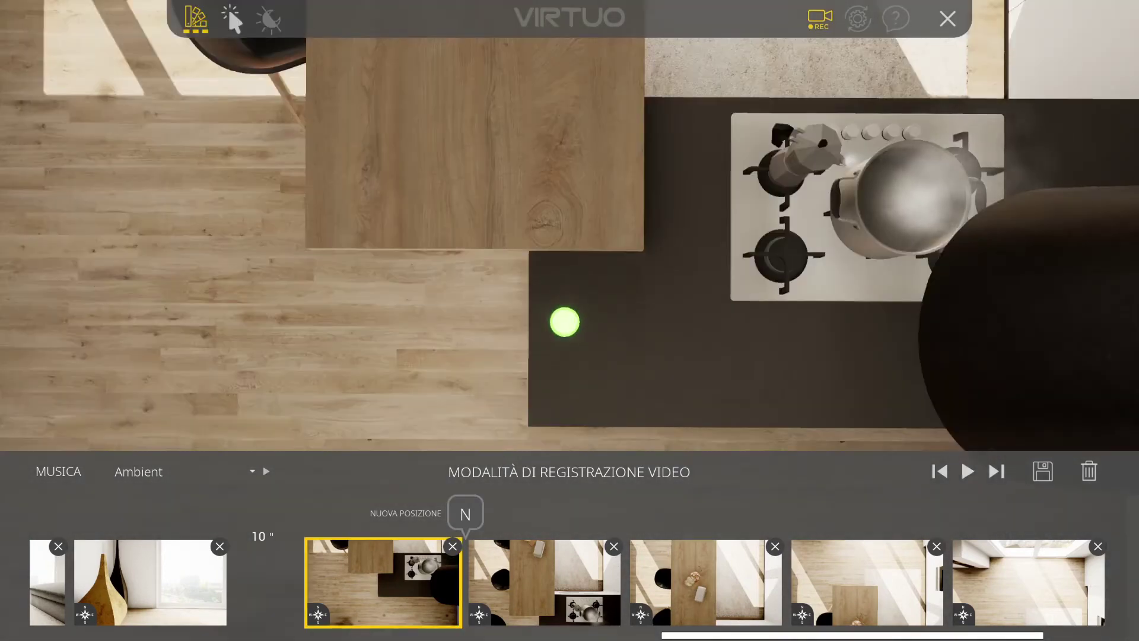
scroll(927, 636, down, 3)
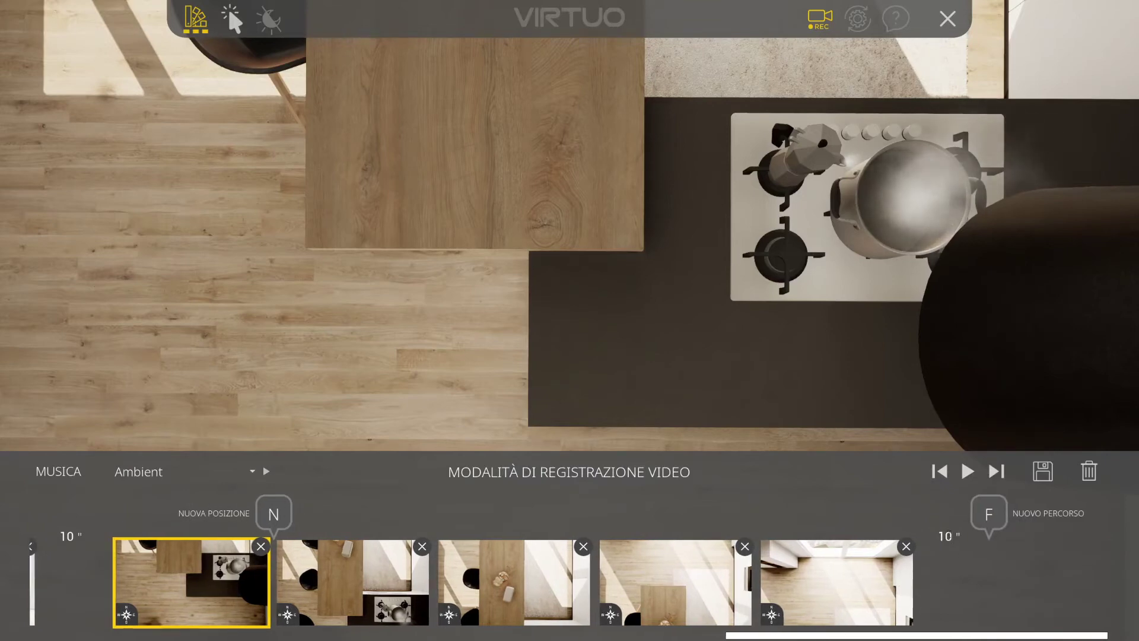
click(964, 478)
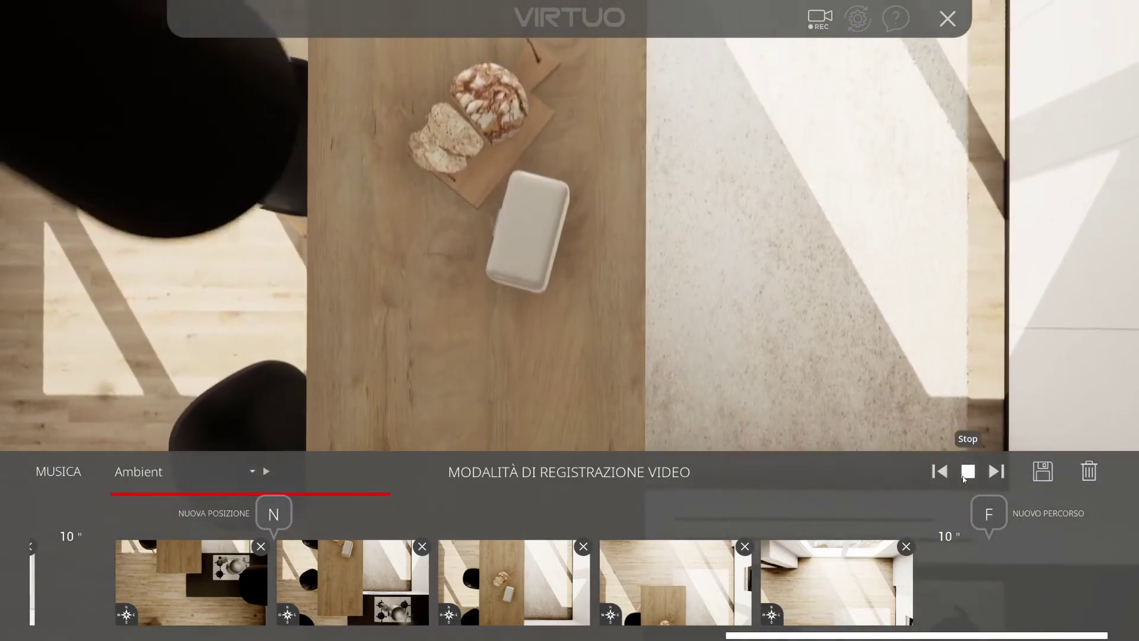
click(965, 475)
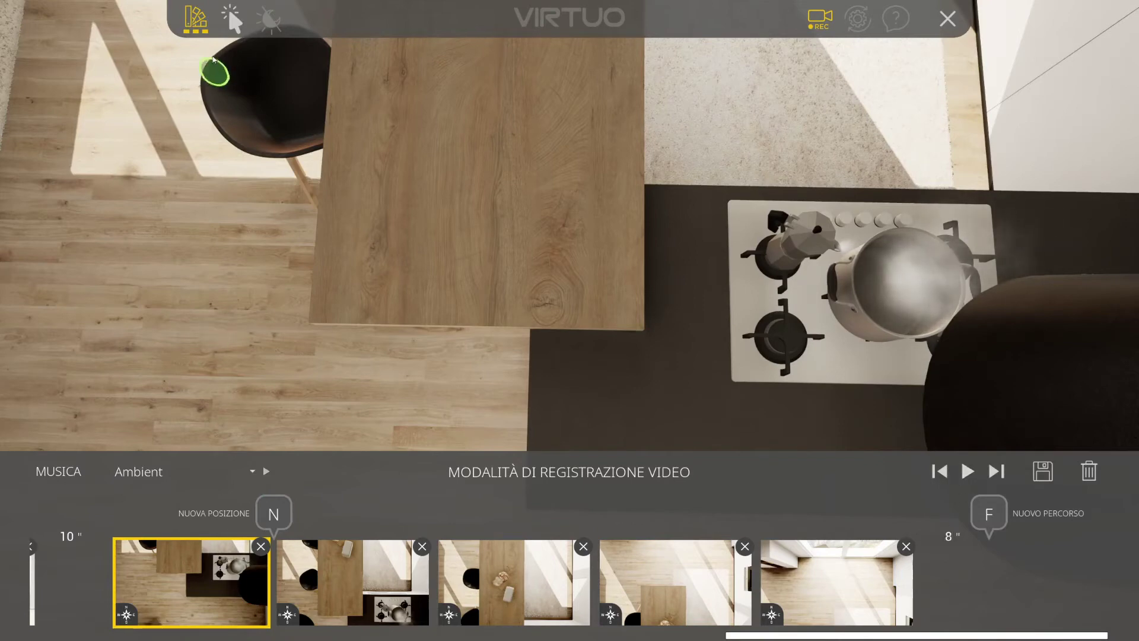
At the fourth path's second position, insert a finish change of the tabletop to Rovere Scuro
click(358, 591)
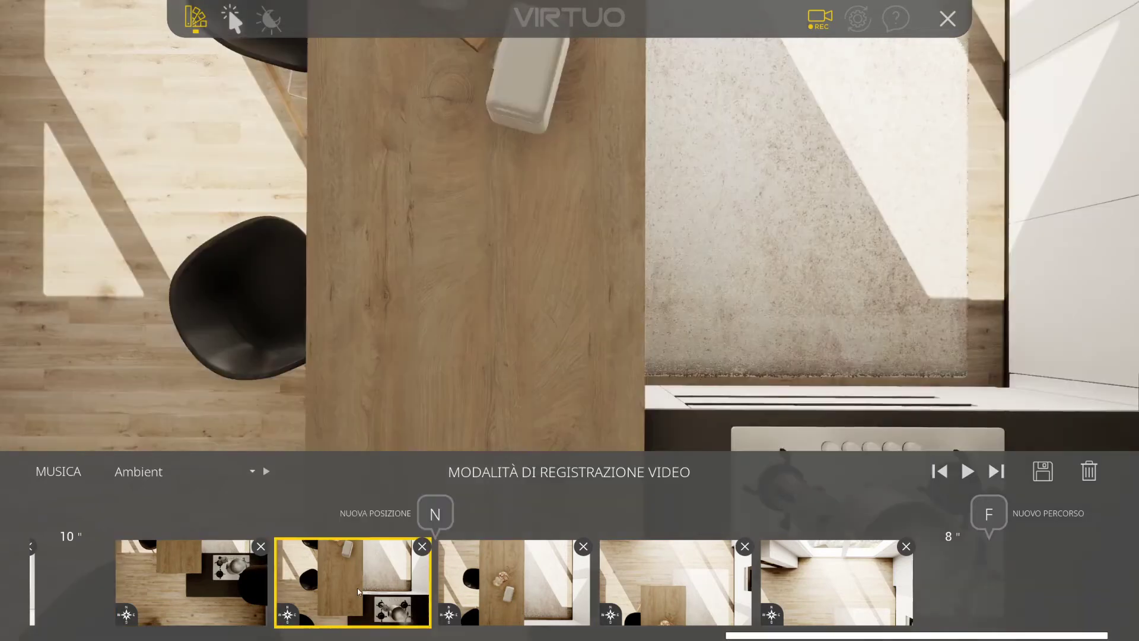
click(422, 367)
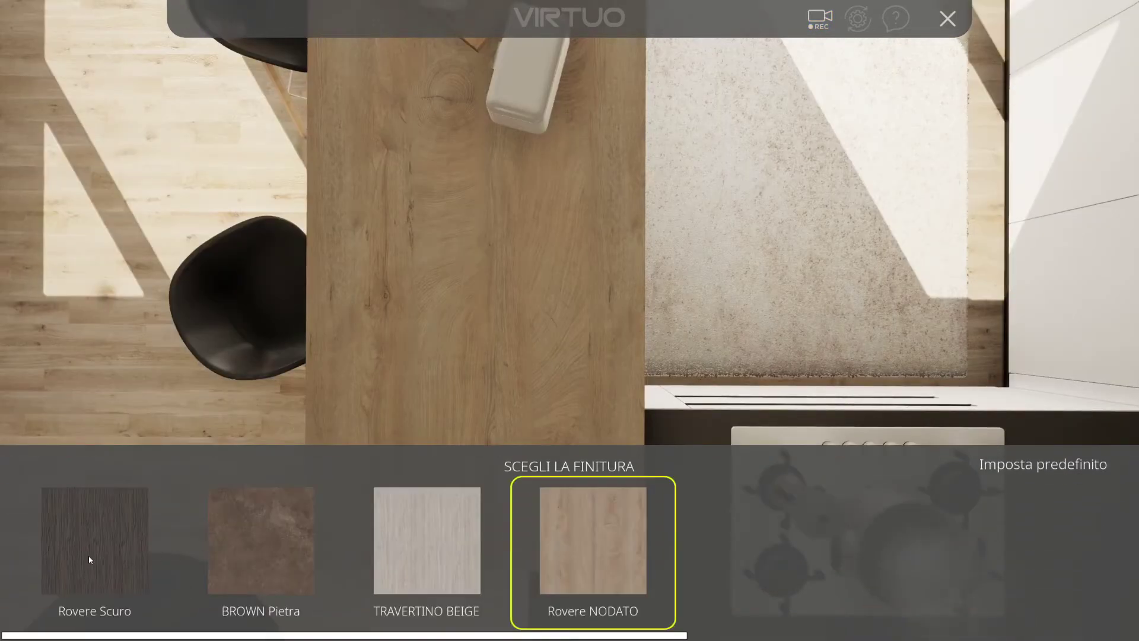
click(88, 555)
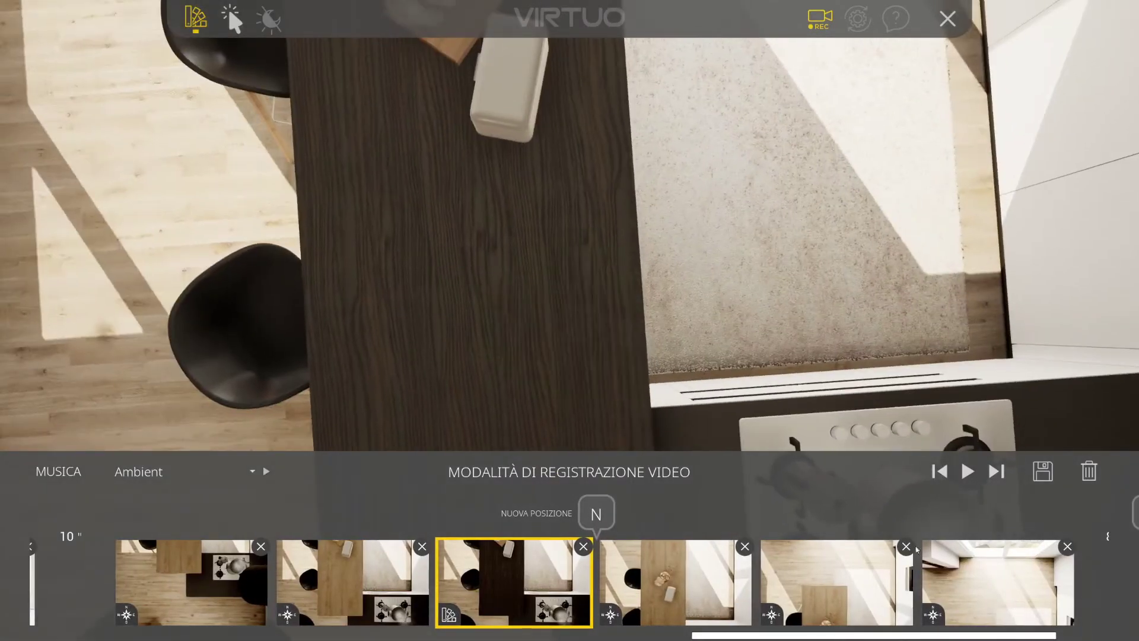
At the next camera position, above the bread board, insert a finish change of the tabletop to BROWN Pietra
click(645, 574)
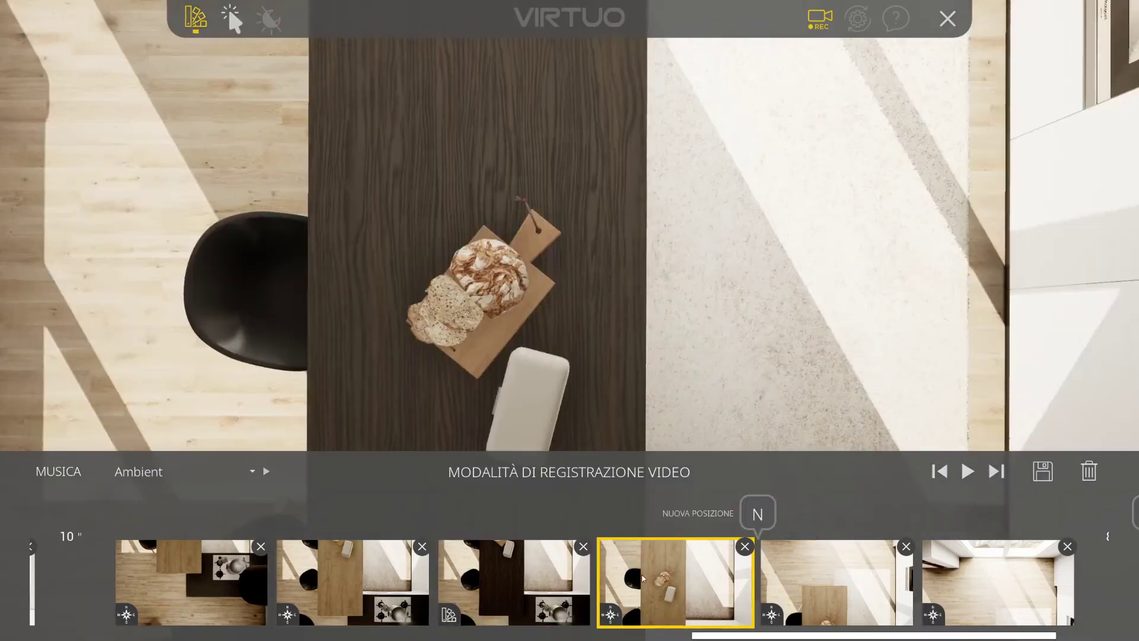
click(398, 268)
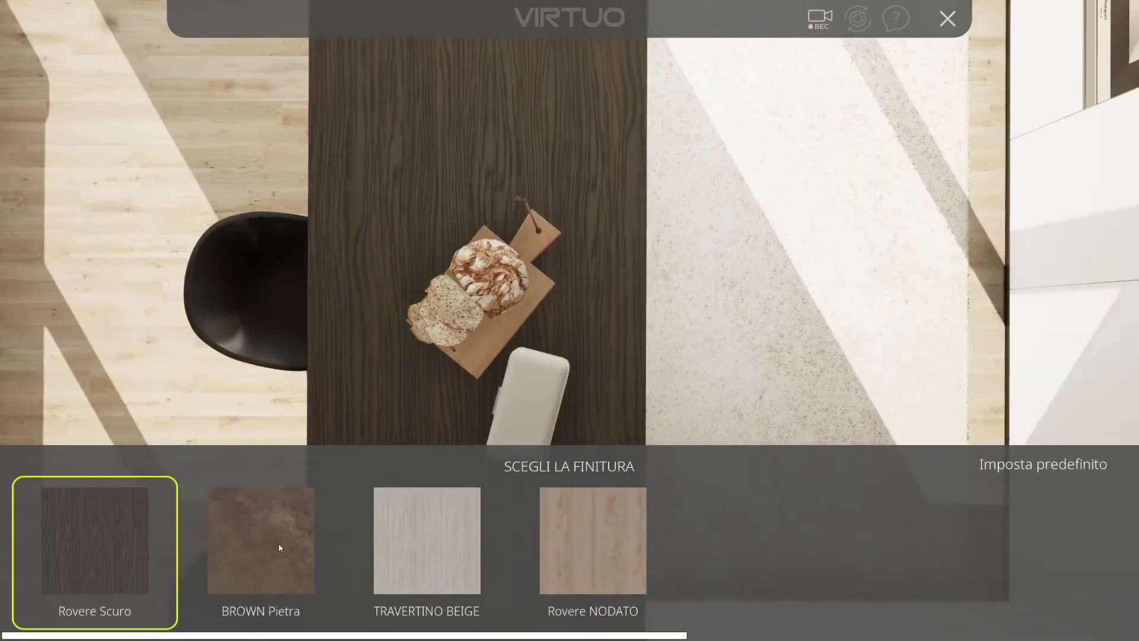
click(278, 543)
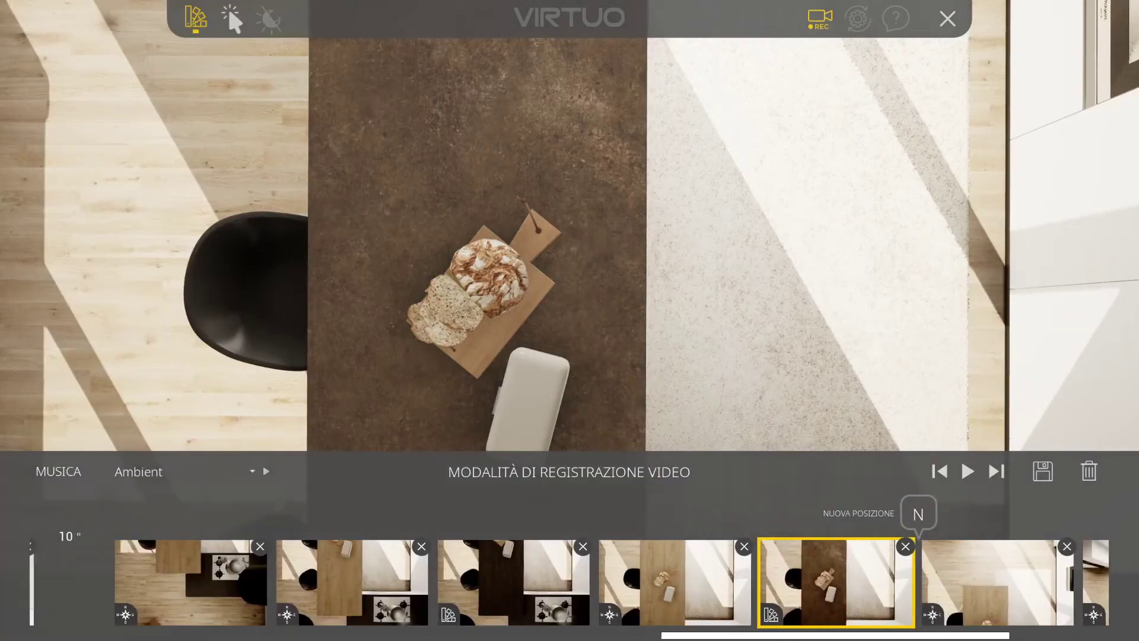
At the camera position over the table's far end, insert a finish change of the tabletop back to Rovere NODATO
click(977, 591)
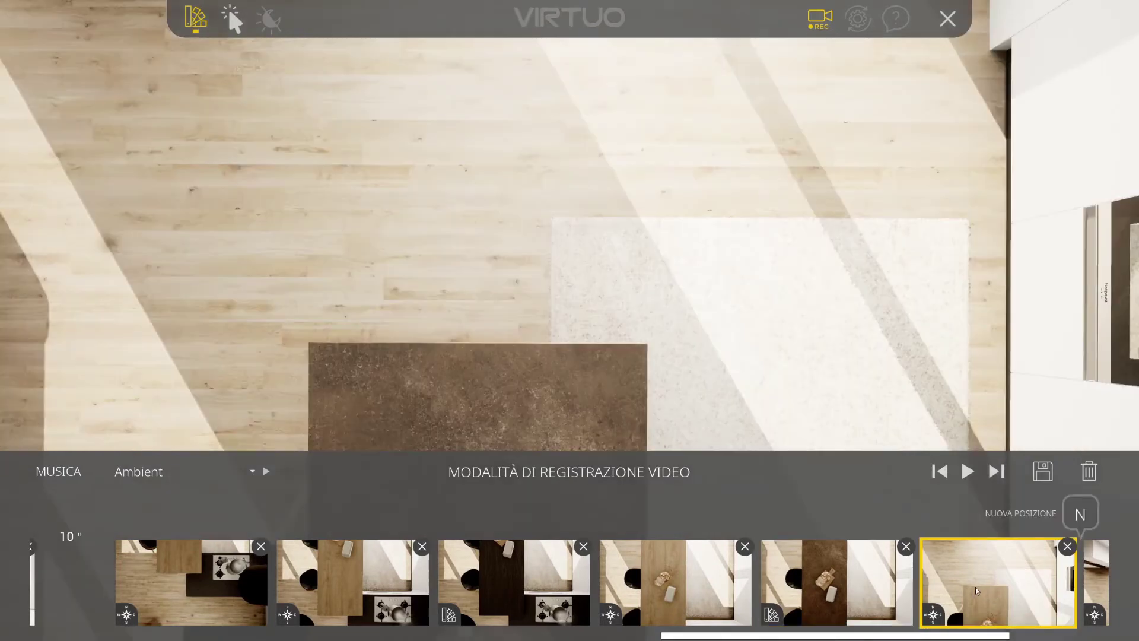
click(528, 407)
click(562, 549)
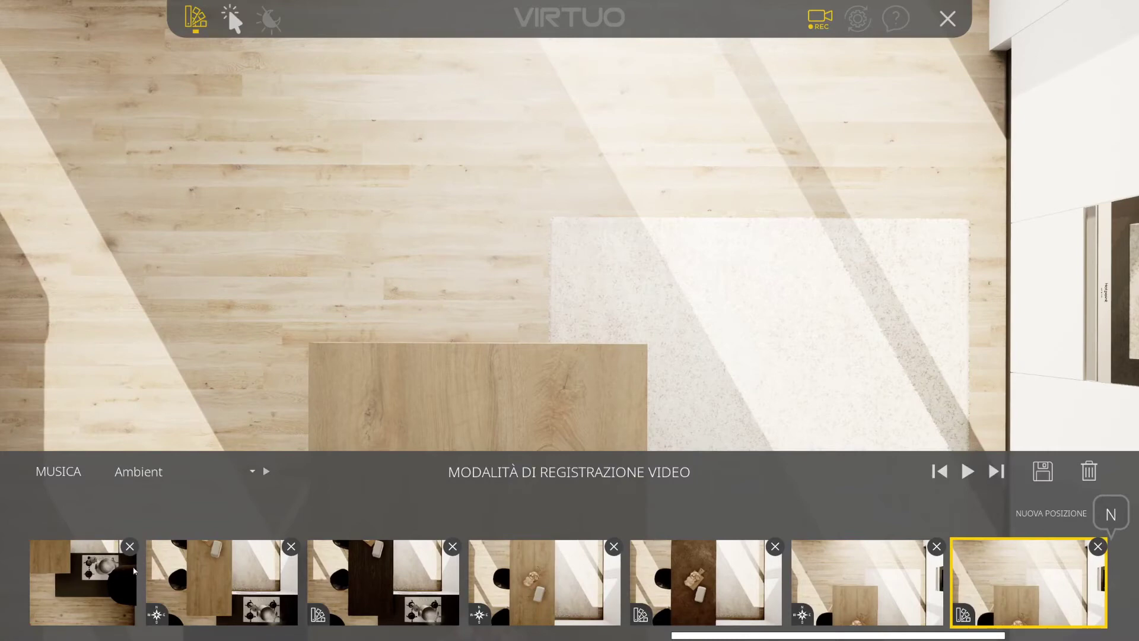
Preview the fourth path with its tabletop finish changes from its first position
scroll(126, 585, up, 3)
click(225, 599)
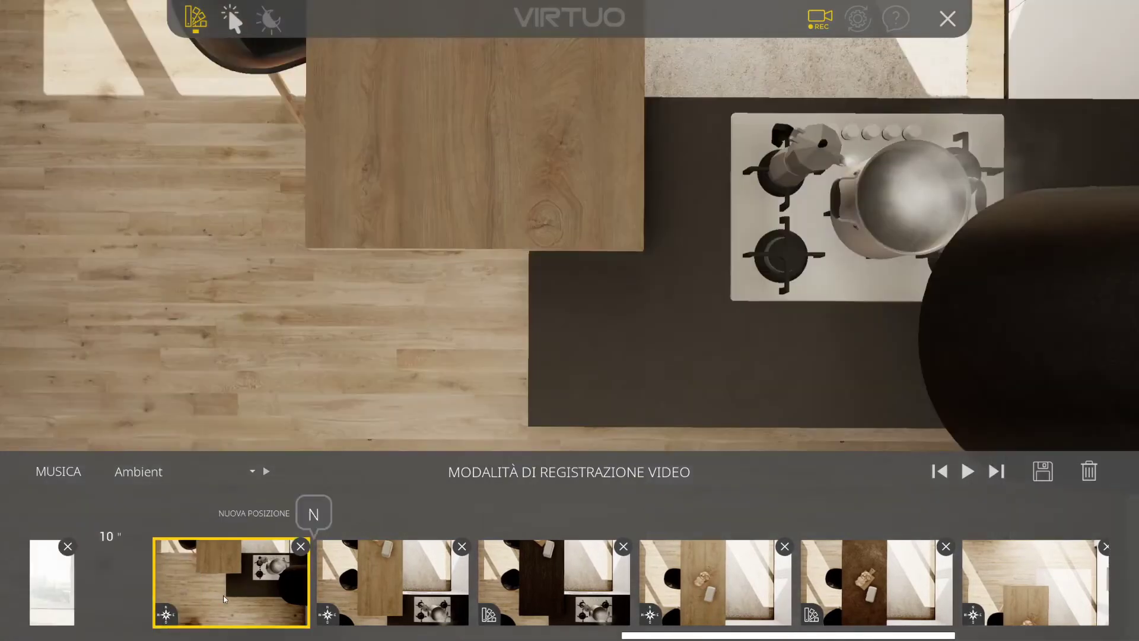
click(961, 474)
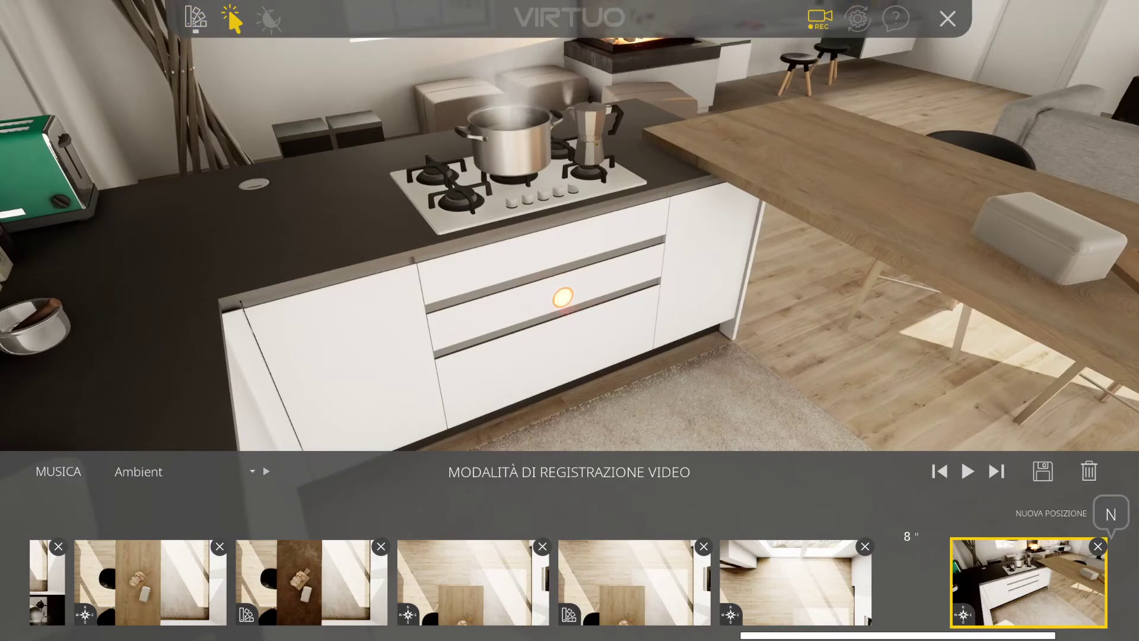
In the fifth path, record opening and closing the drawers under the hob as two interaction events
click(562, 297)
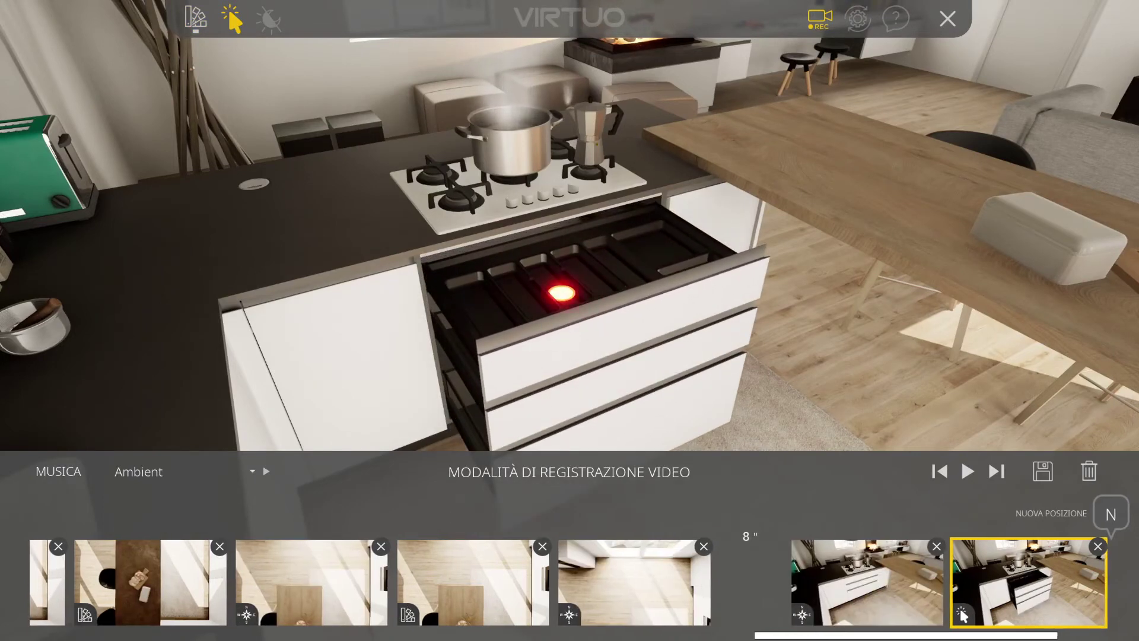
click(561, 293)
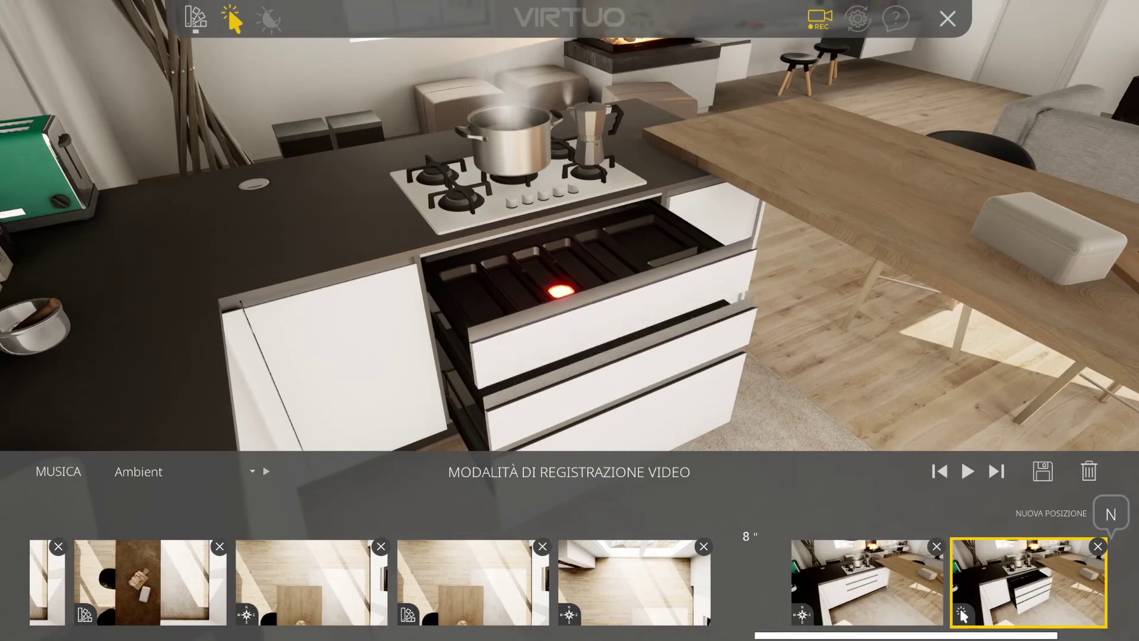
click(562, 296)
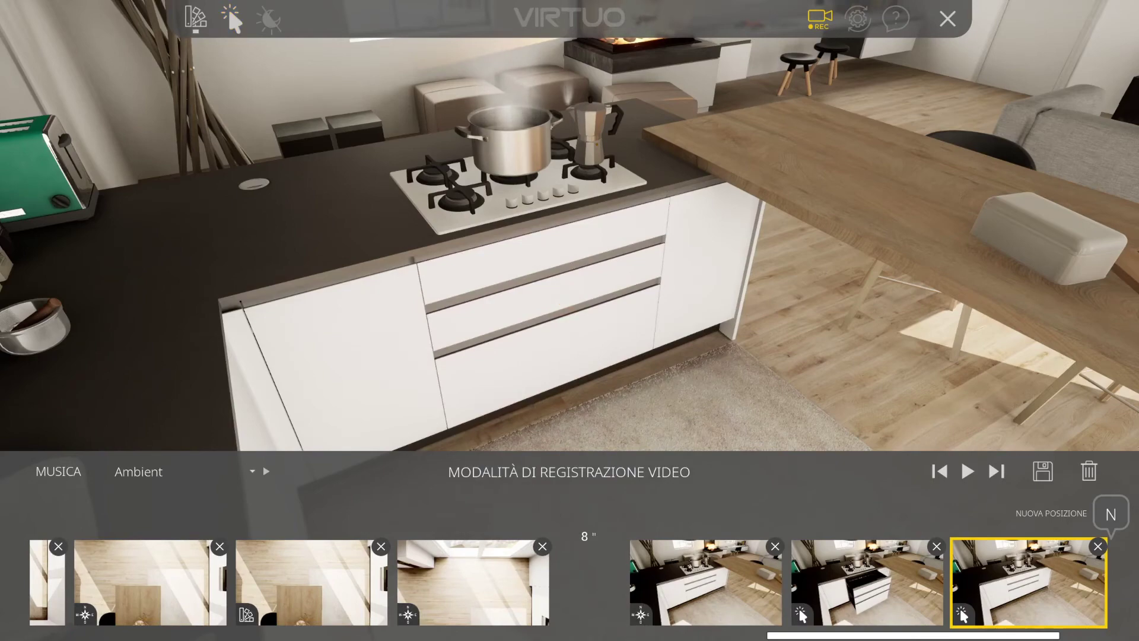
Preview the drawer path from its first position, and play the whole video from the first path's first position
scroll(563, 297, up, 3)
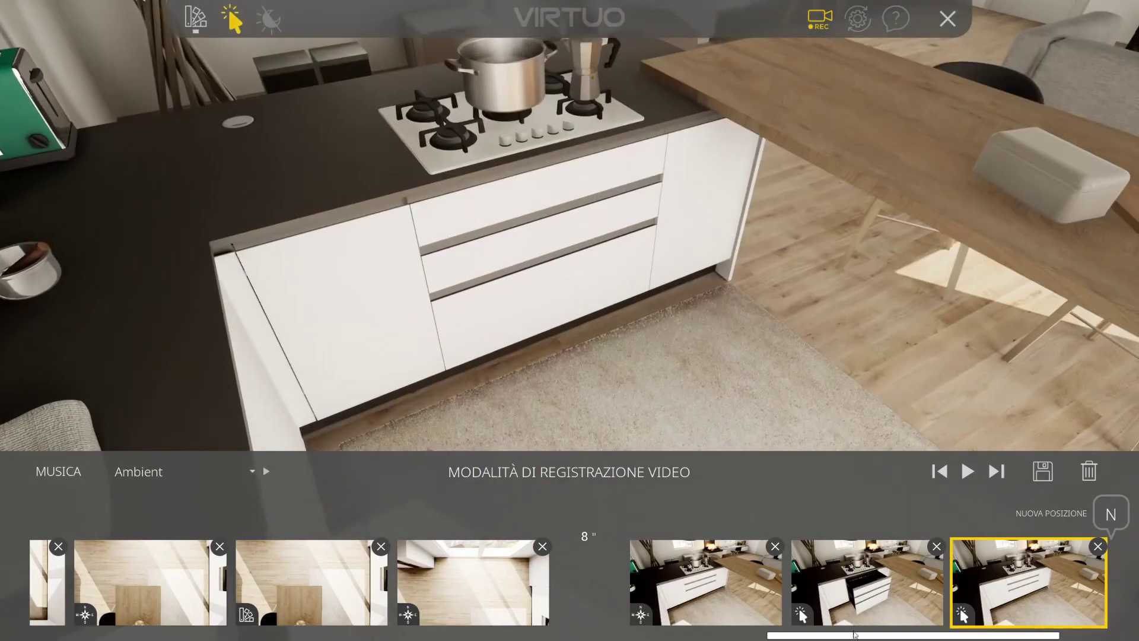
scroll(902, 623, down, 3)
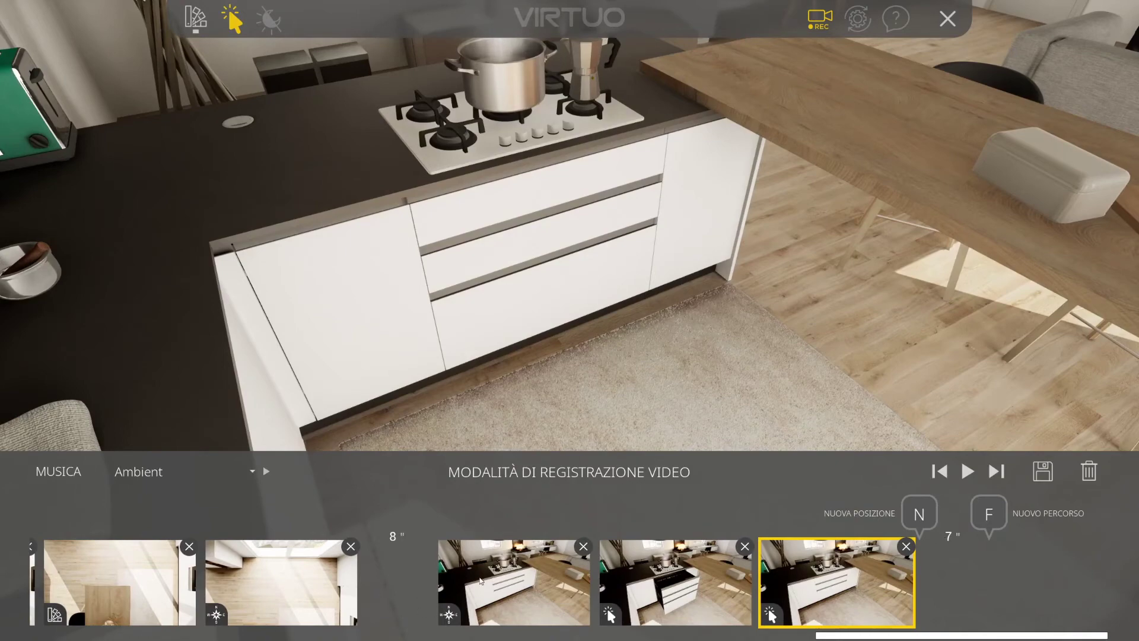
click(465, 619)
click(968, 473)
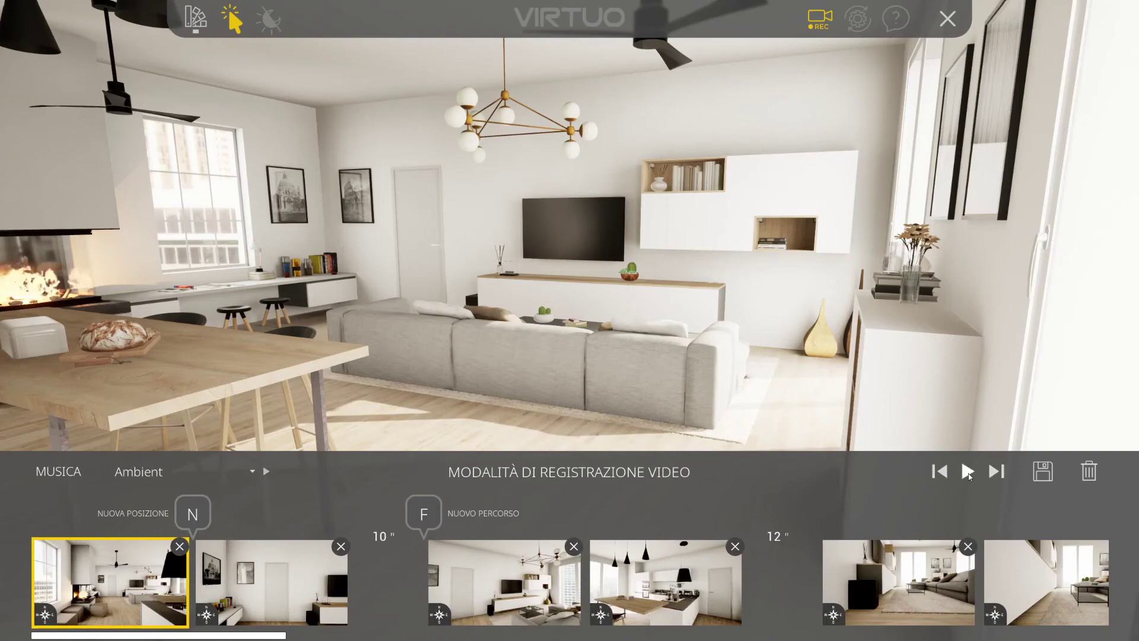
click(967, 471)
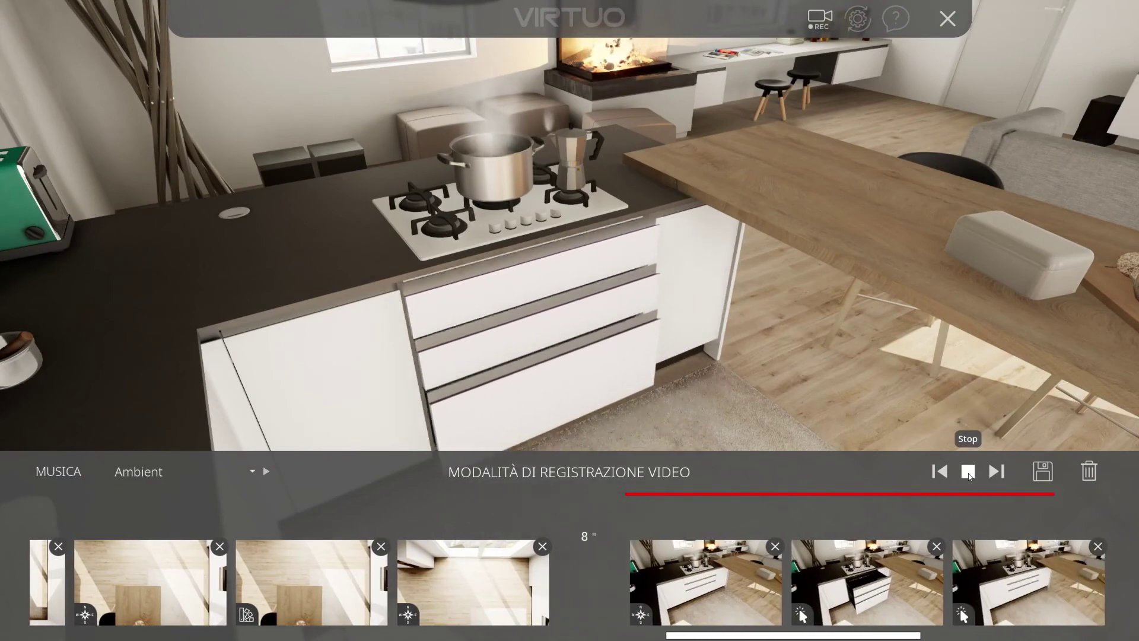
click(968, 471)
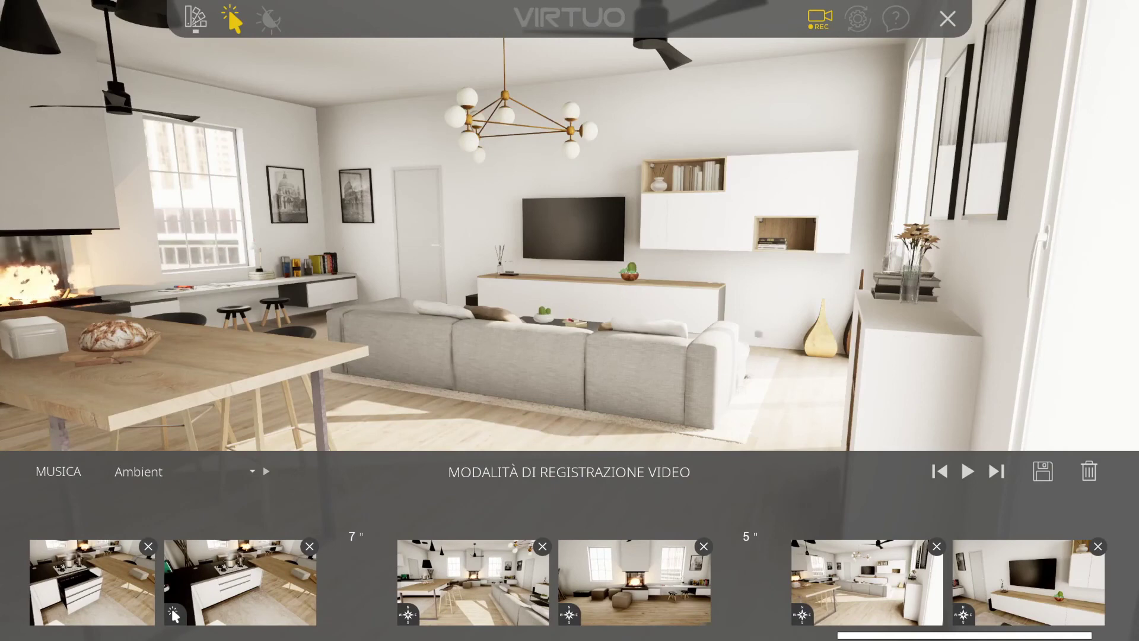
Record the video as "Video" at 30 frames per second, quality 100 and Finestra corrente resolution, and open the AMBIENTE project's video folder from Virtuo AZ Client
click(1043, 472)
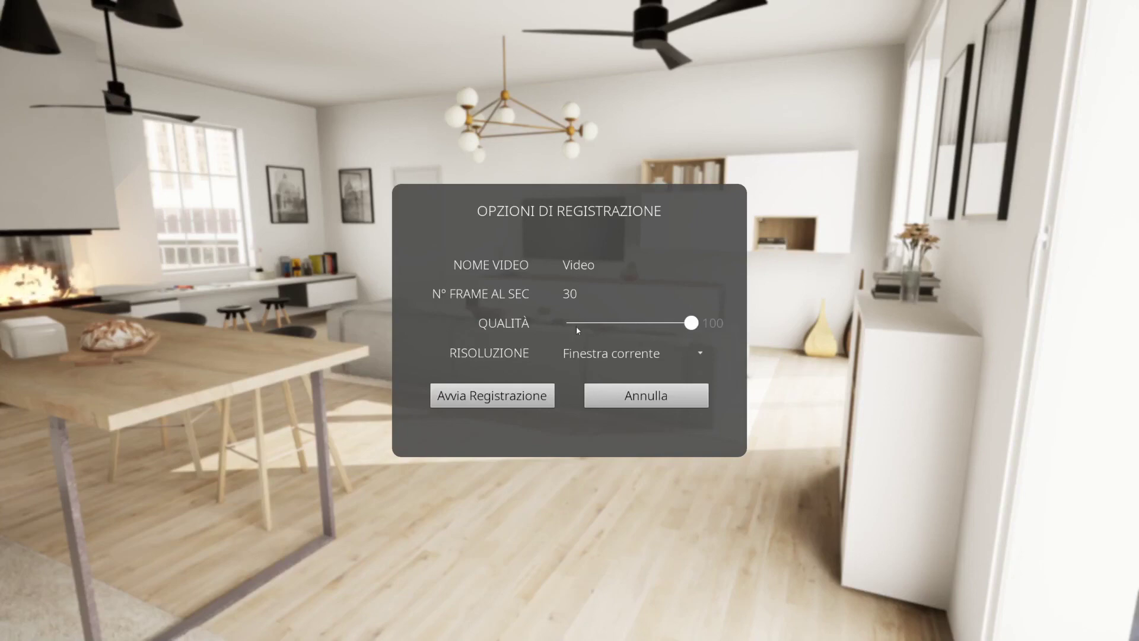
click(519, 396)
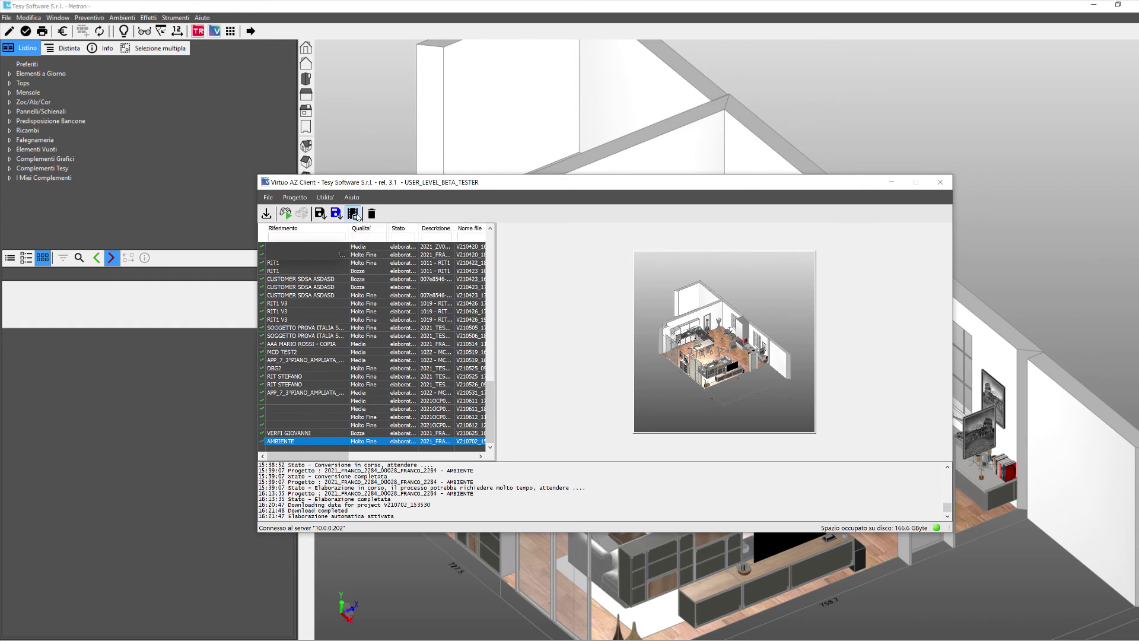
click(357, 216)
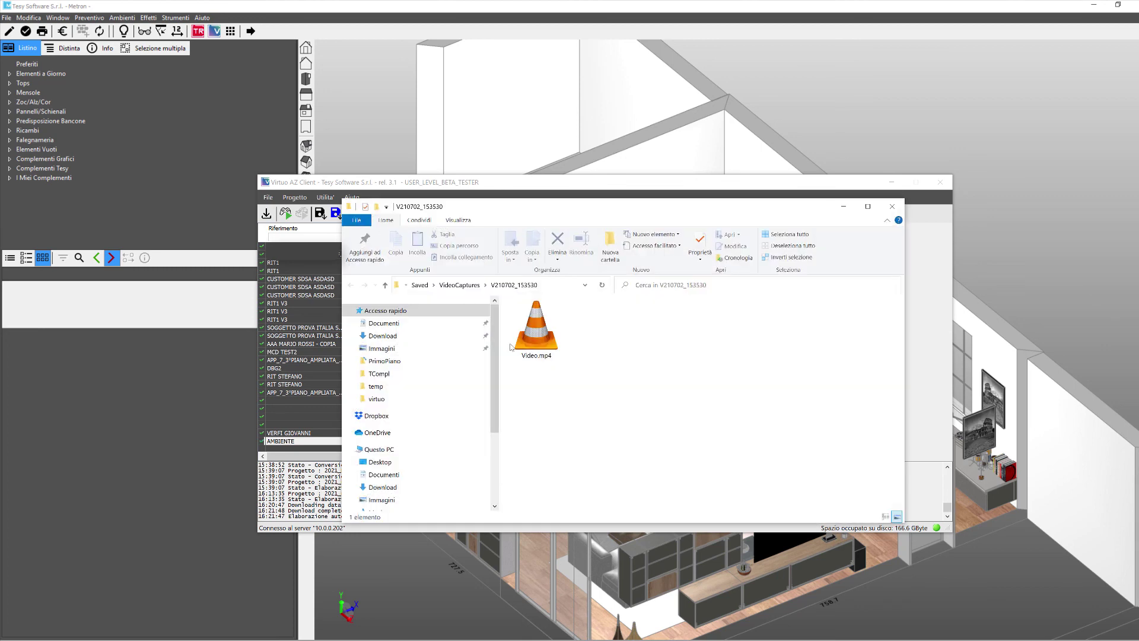